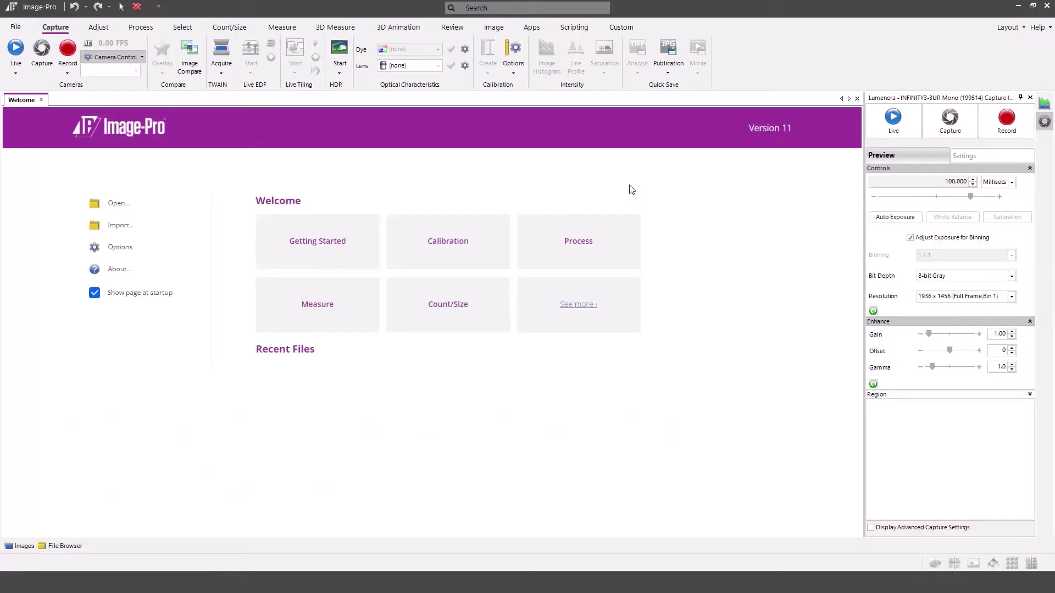
Step: Check the licensed modules in the product information to see whether Multi-Channel Capture is in use
left_click(1050, 35)
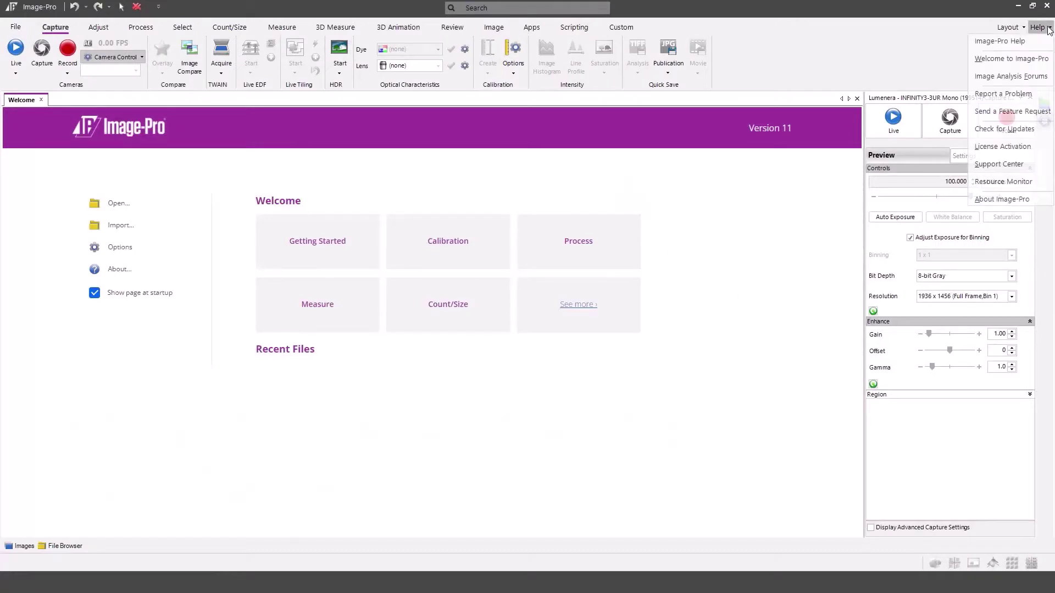
left_click(518, 176)
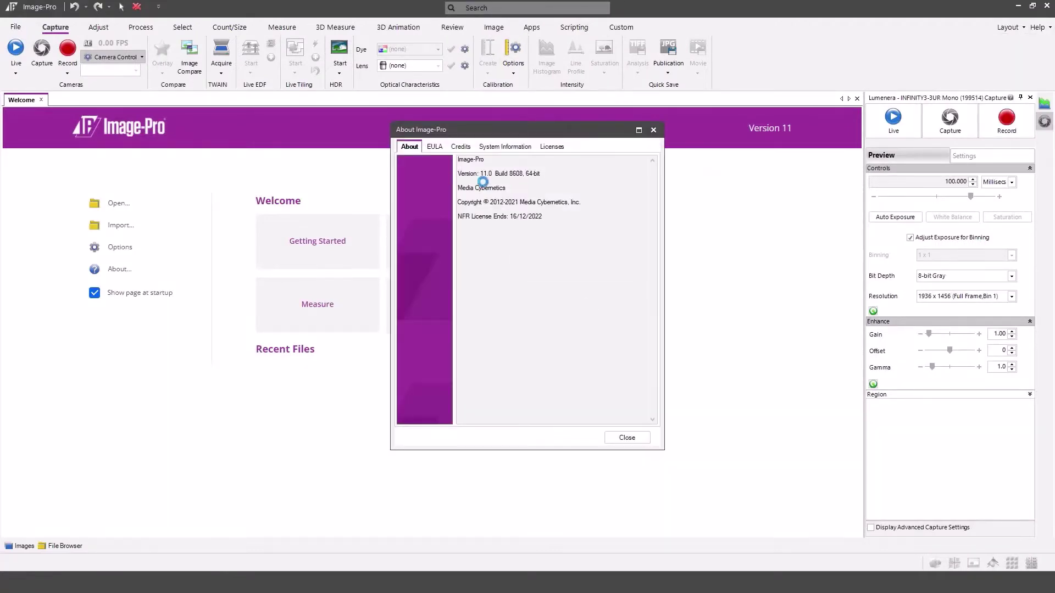
left_click(552, 148)
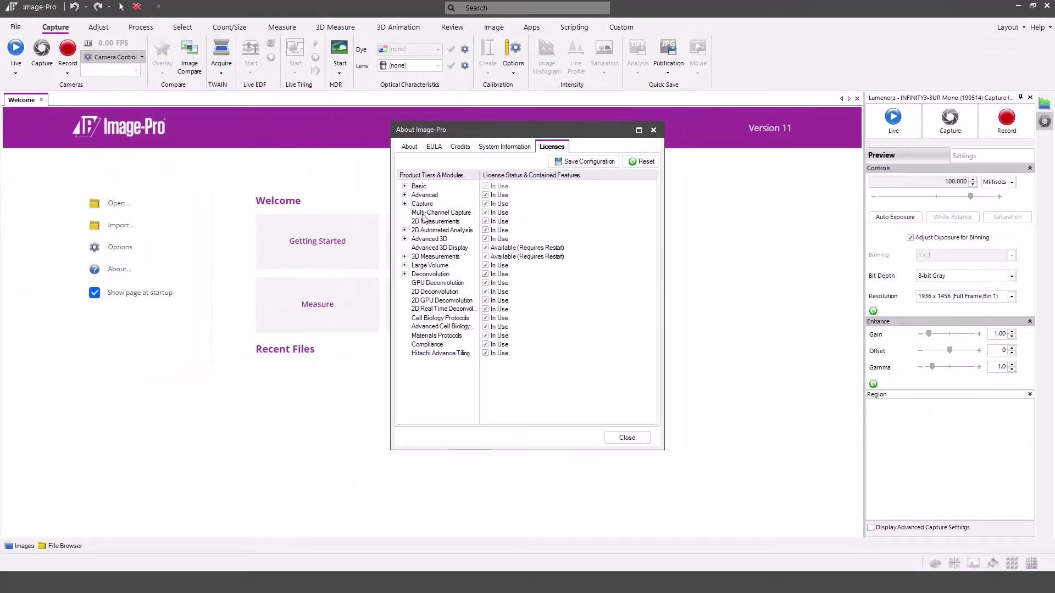
left_click(638, 439)
Step: Enable multi-channel capture in the Capture options with the Manual light source model
left_click(15, 27)
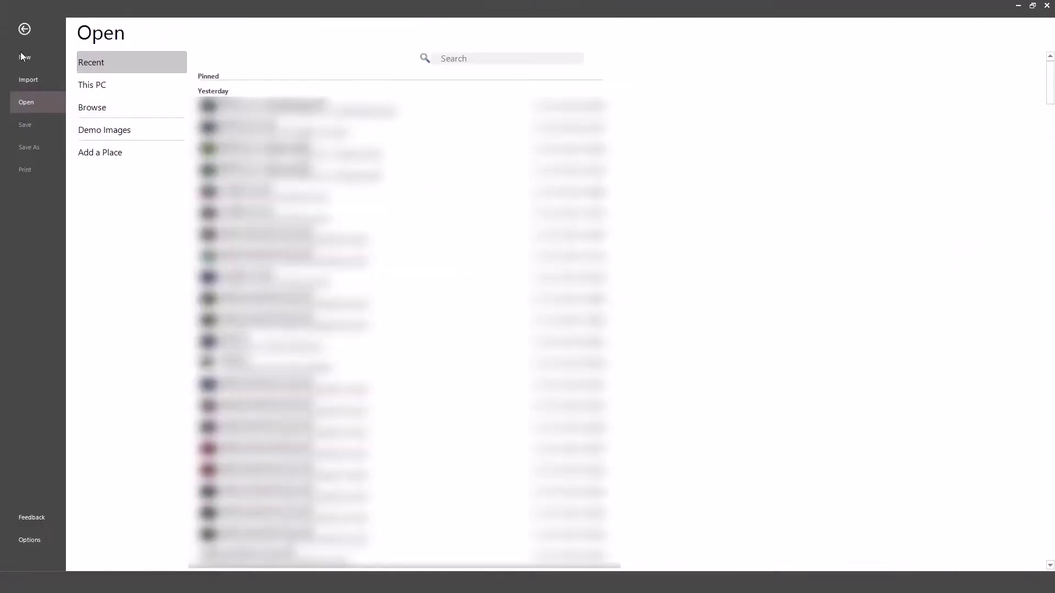
left_click(28, 540)
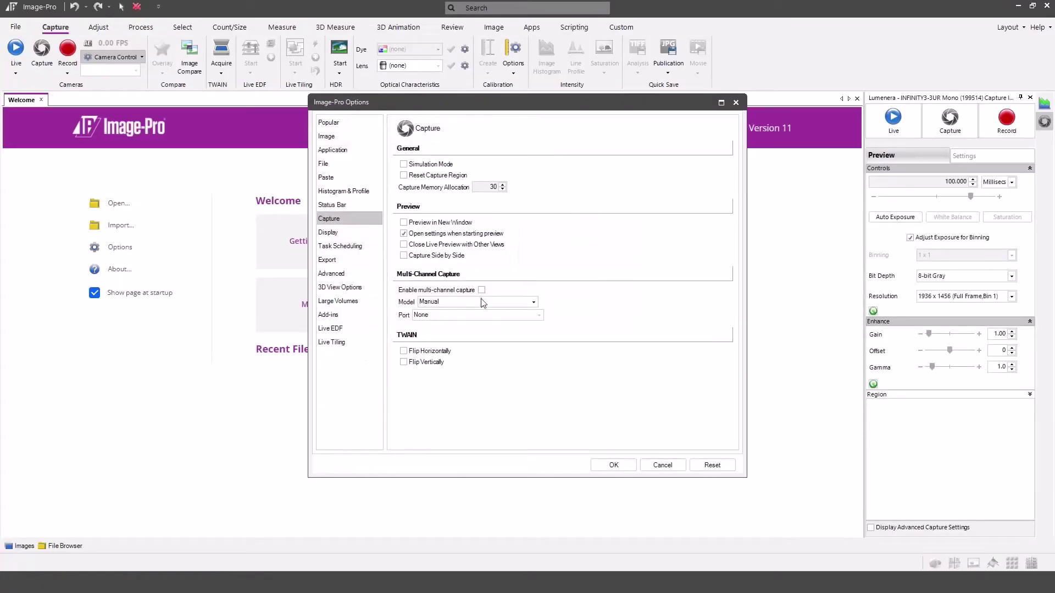
left_click(481, 291)
left_click(533, 303)
left_click(454, 312)
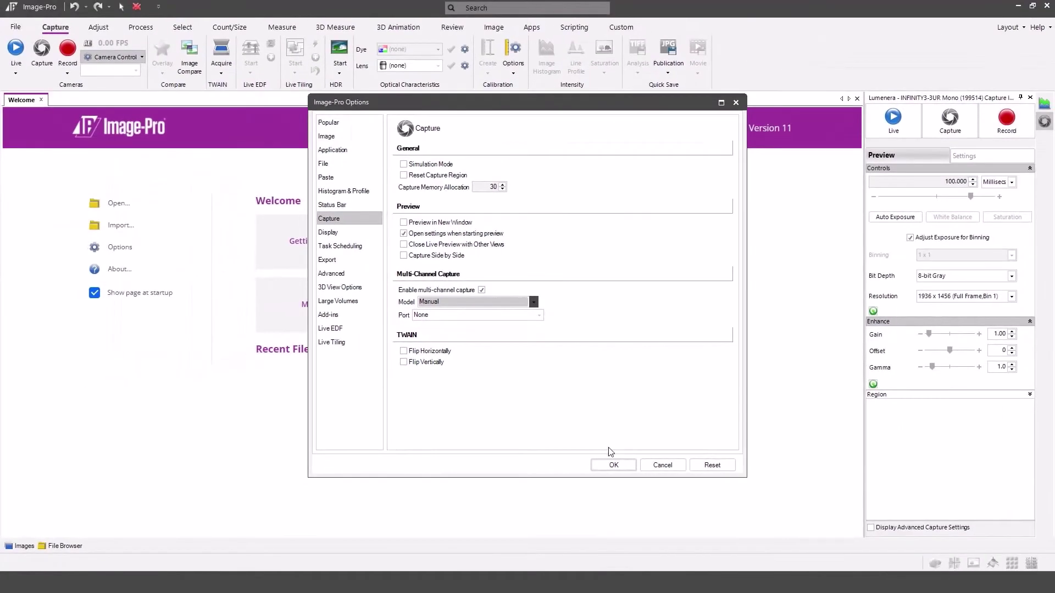
left_click(611, 464)
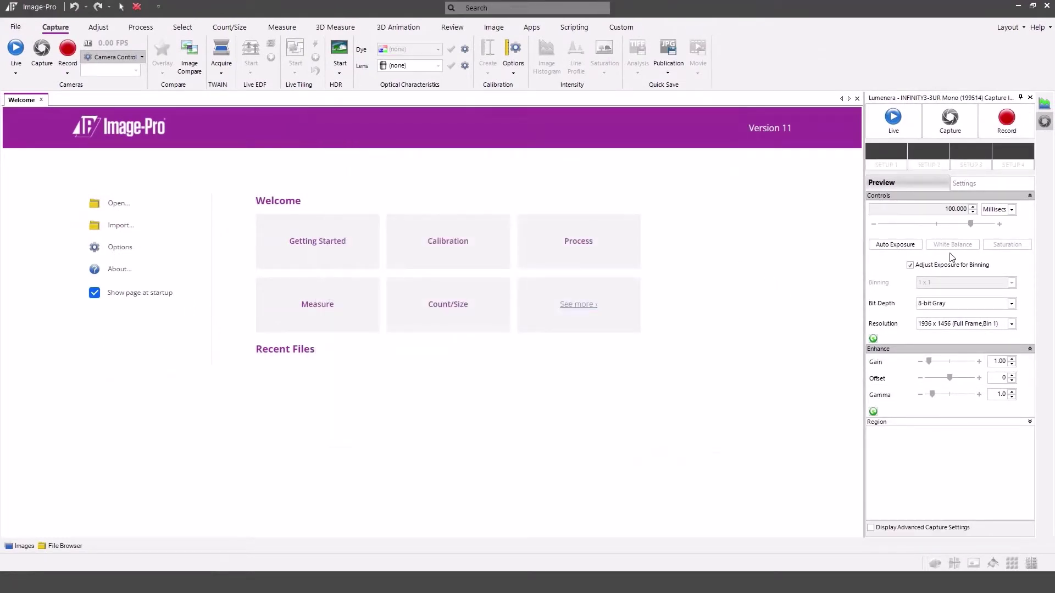
Step: Configure the first capture channel, SETUP1, with the DAPI emission dye and apply it
left_click(885, 153)
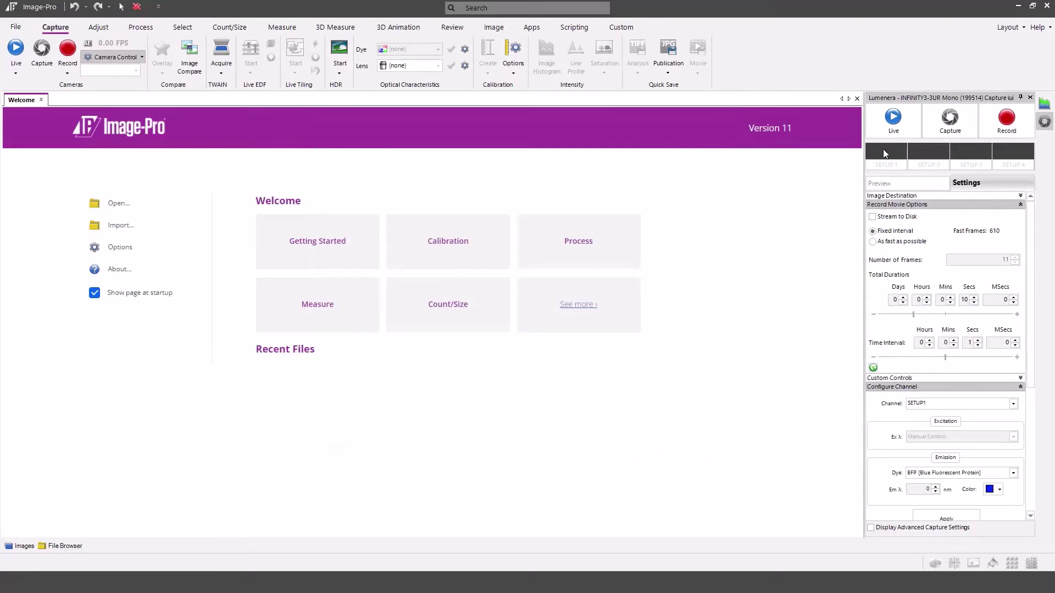
scroll(1031, 396, "down", 2)
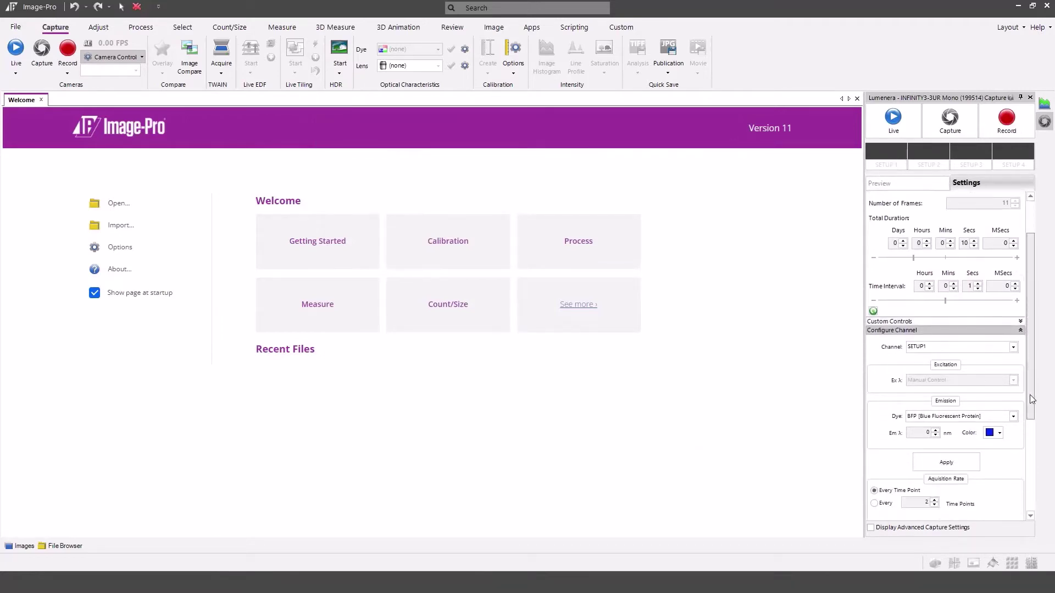
scroll(1031, 399, "down", 3)
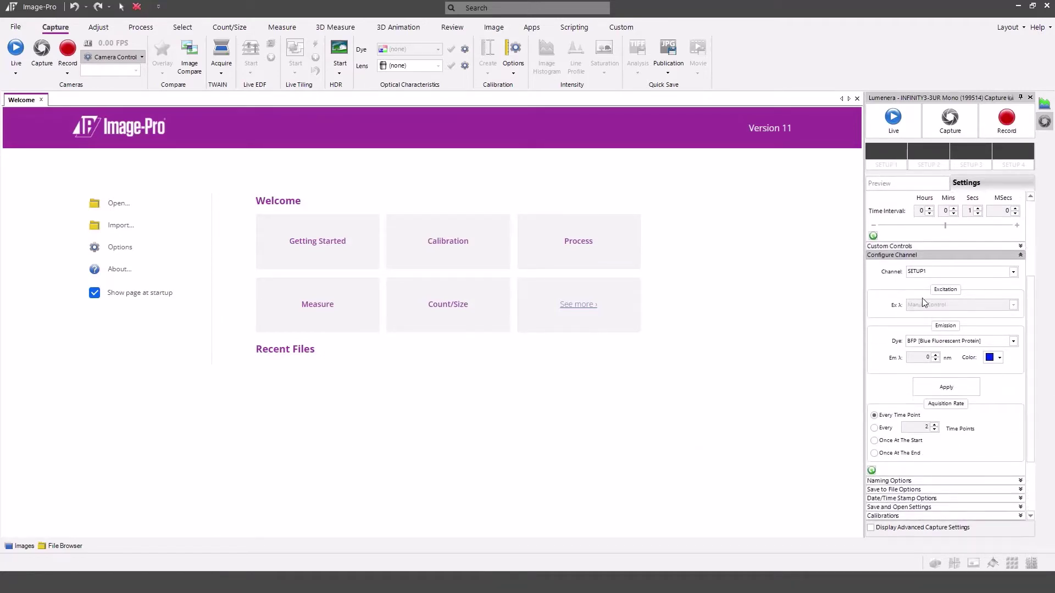
left_click(1014, 341)
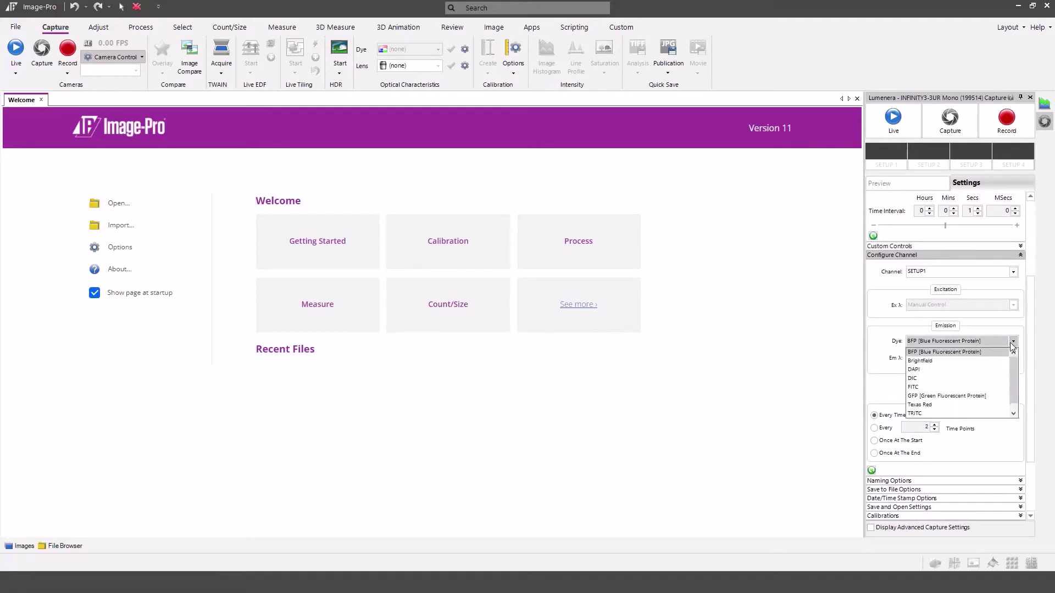
left_click(1004, 371)
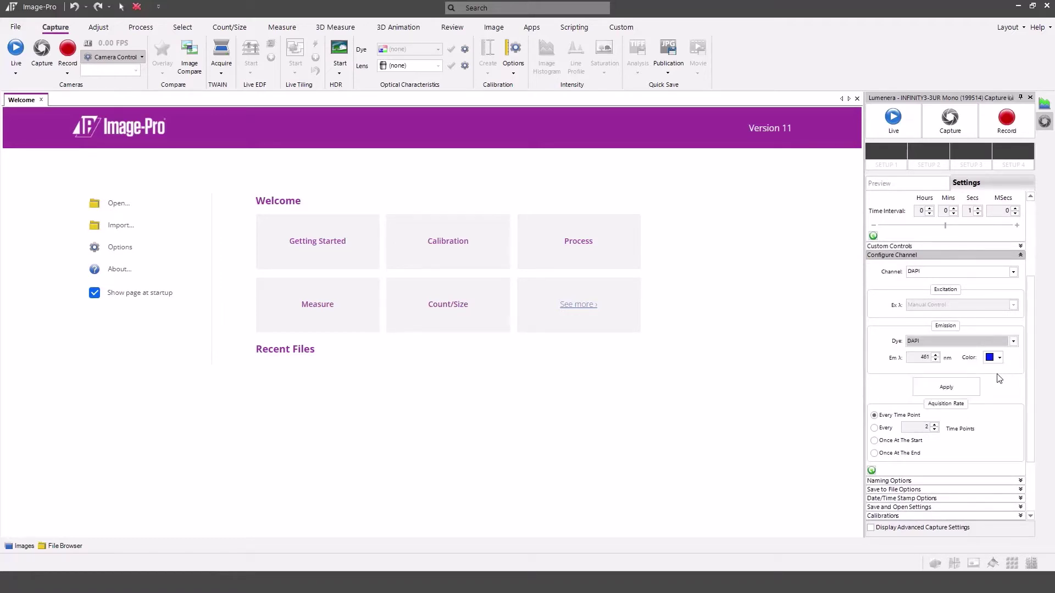
left_click(963, 388)
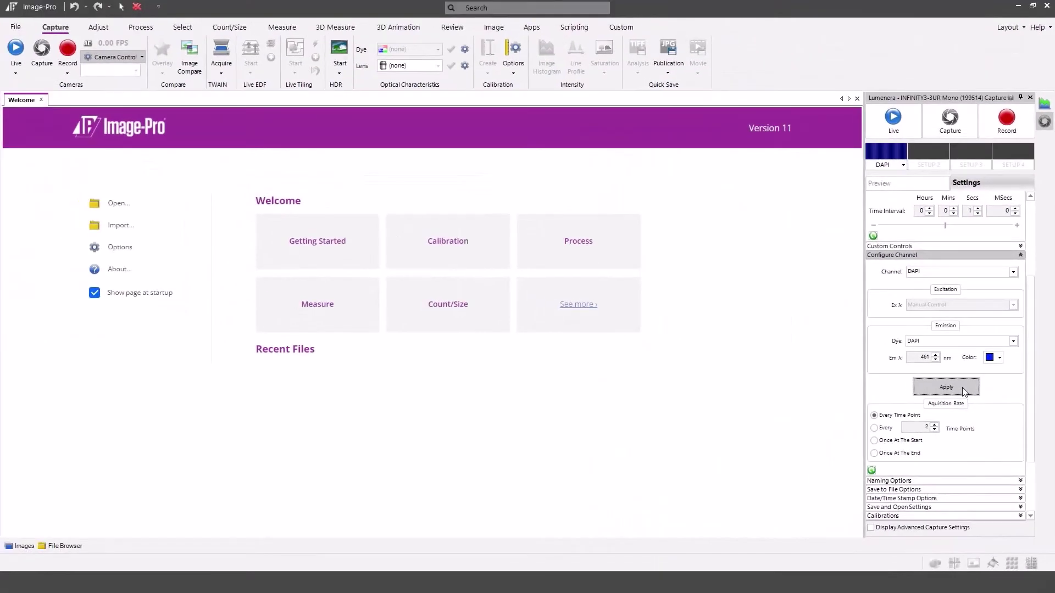
Step: Configure the second capture channel, SETUP2, with the FITC emission dye and apply it
left_click(1013, 272)
left_click(1001, 291)
left_click(1012, 342)
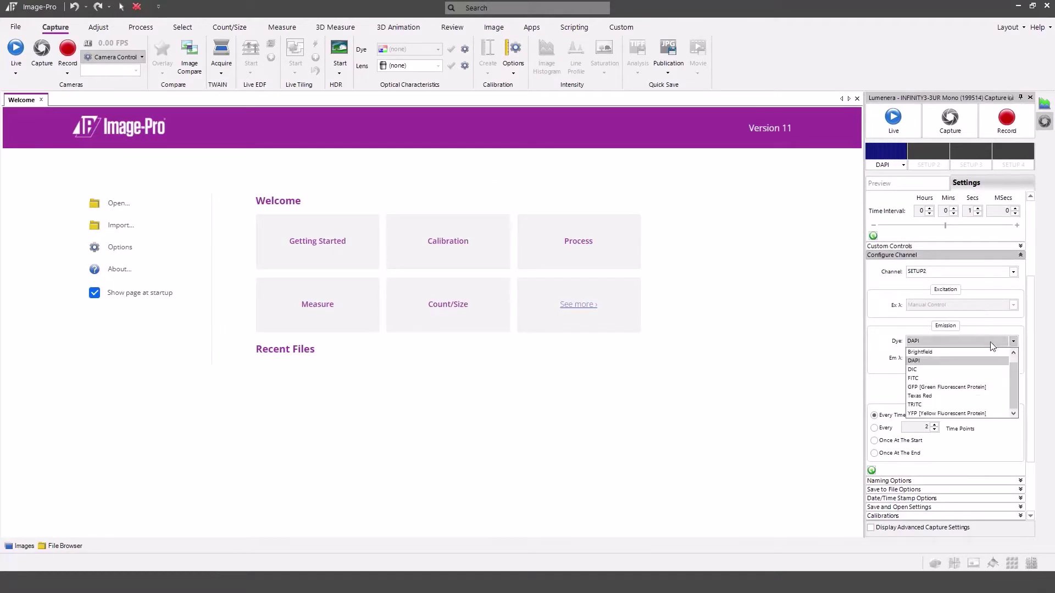
left_click(965, 377)
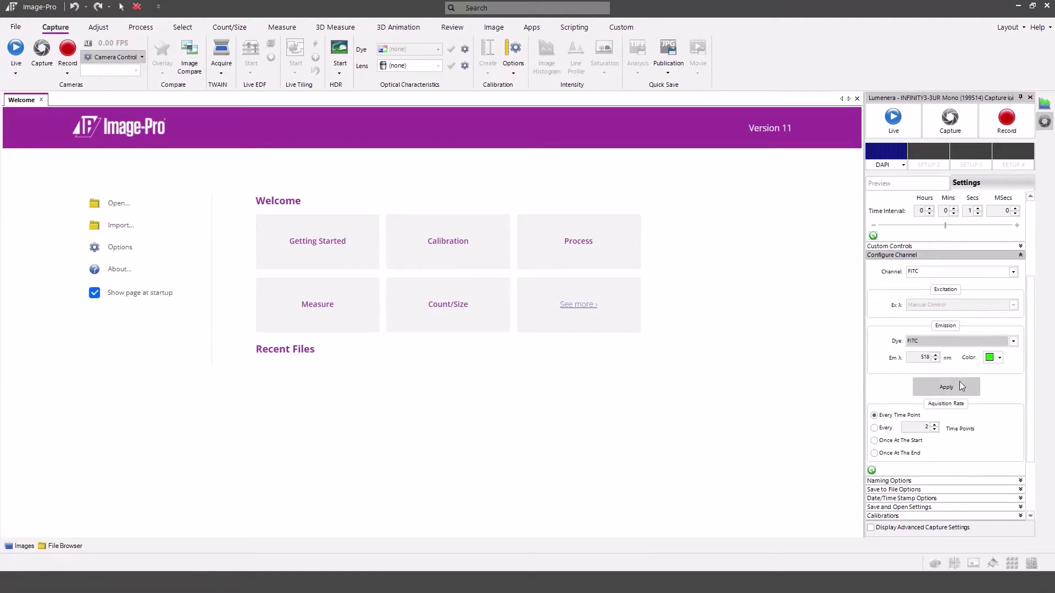
left_click(974, 386)
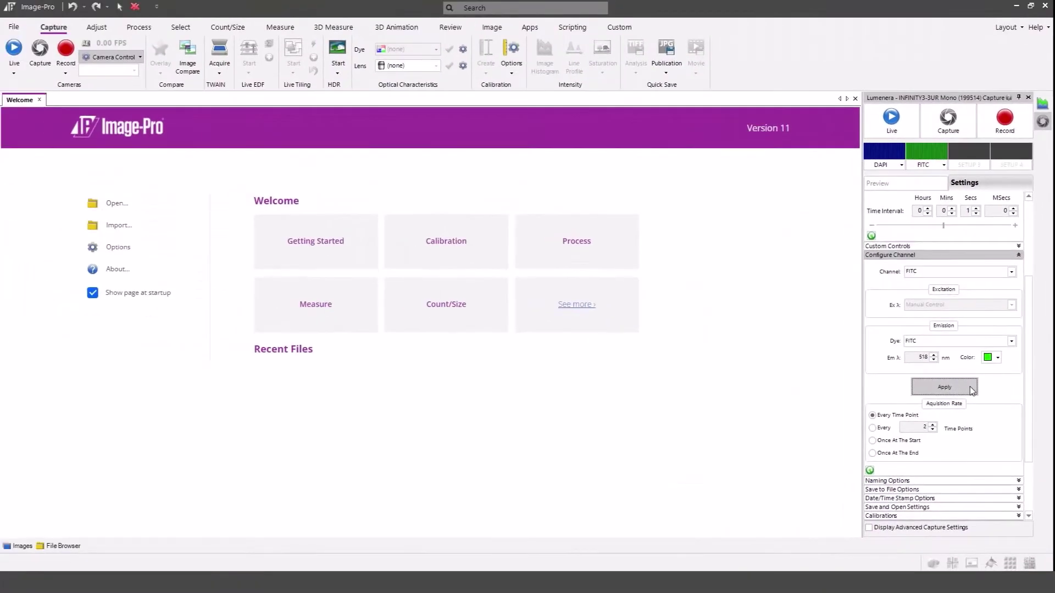
Step: Configure the third capture channel, SETUP3, with the Texas Red emission dye and apply it
left_click(1011, 272)
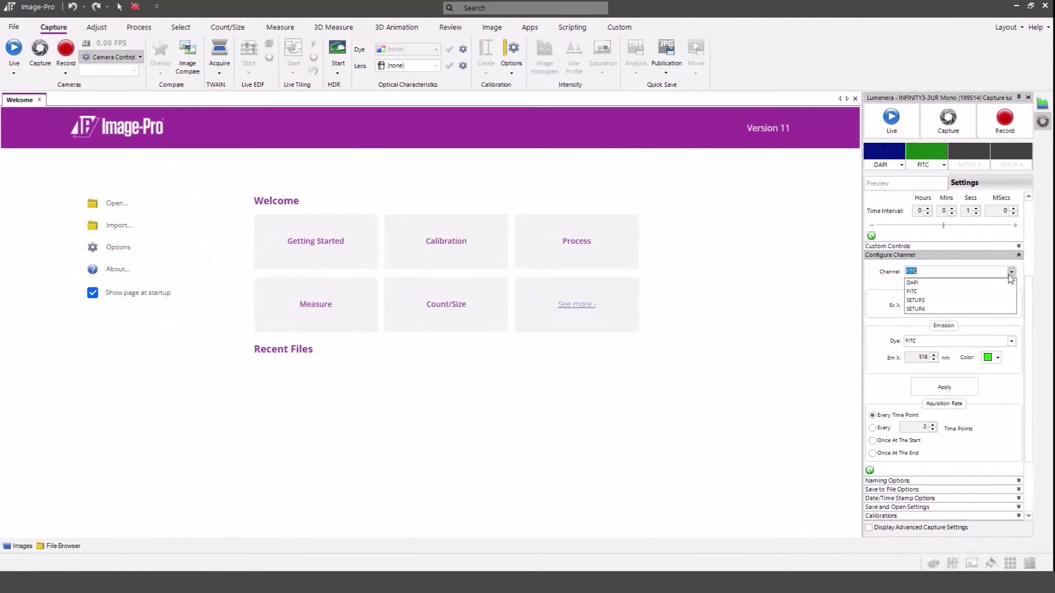
left_click(988, 302)
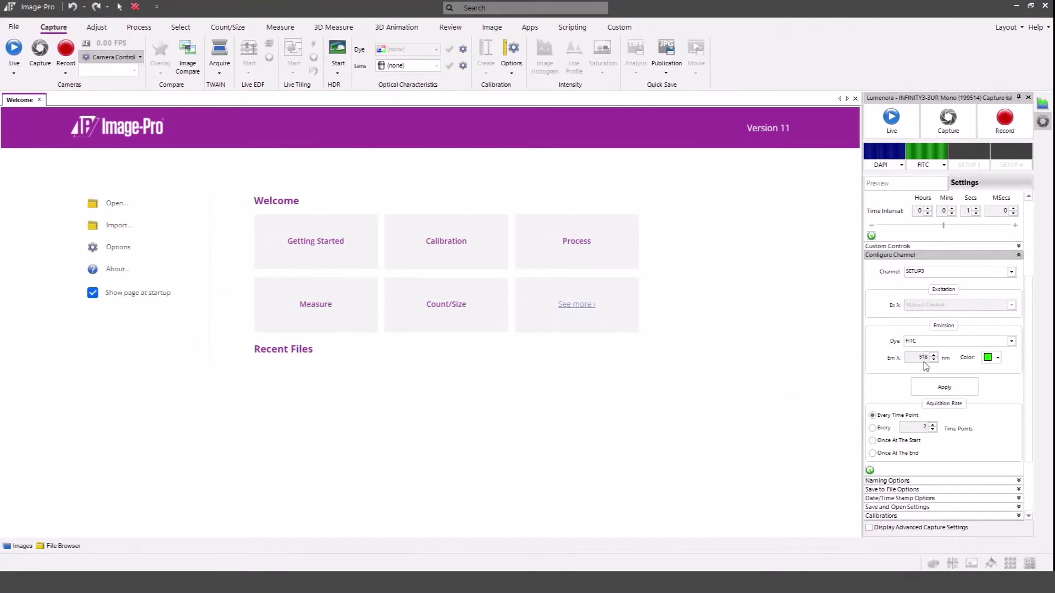
left_click(1011, 341)
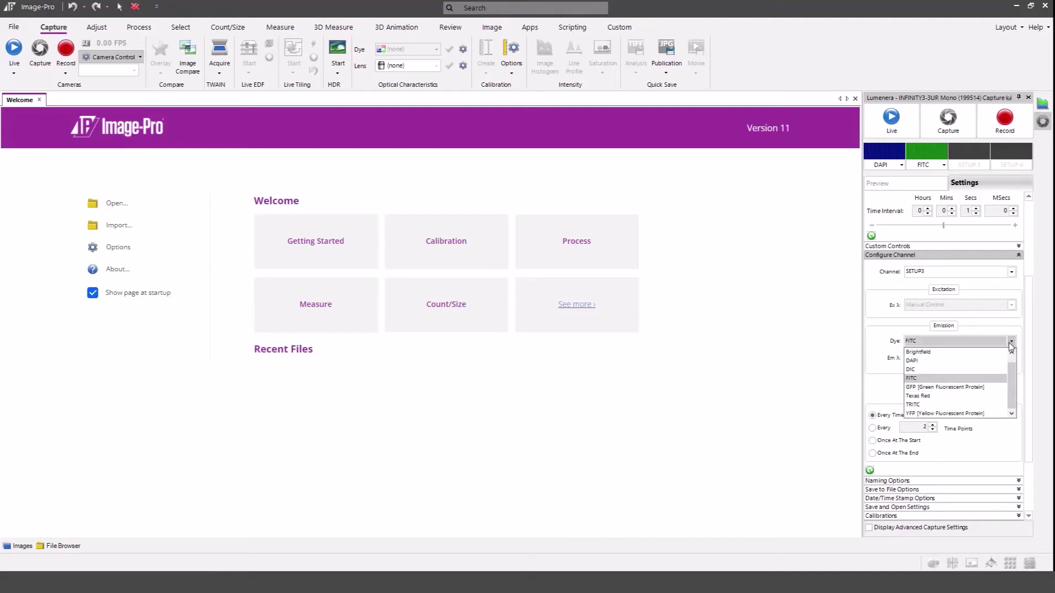
left_click(975, 395)
left_click(965, 391)
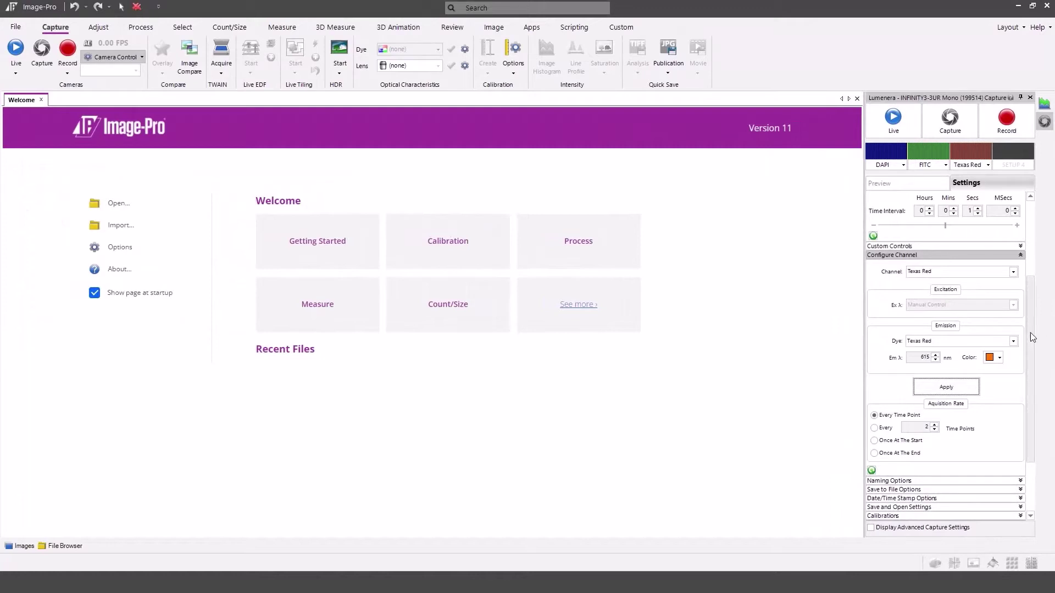
Step: Configure the fourth capture channel, SETUP4, with the Brightfield dye and apply it
left_click(1016, 277)
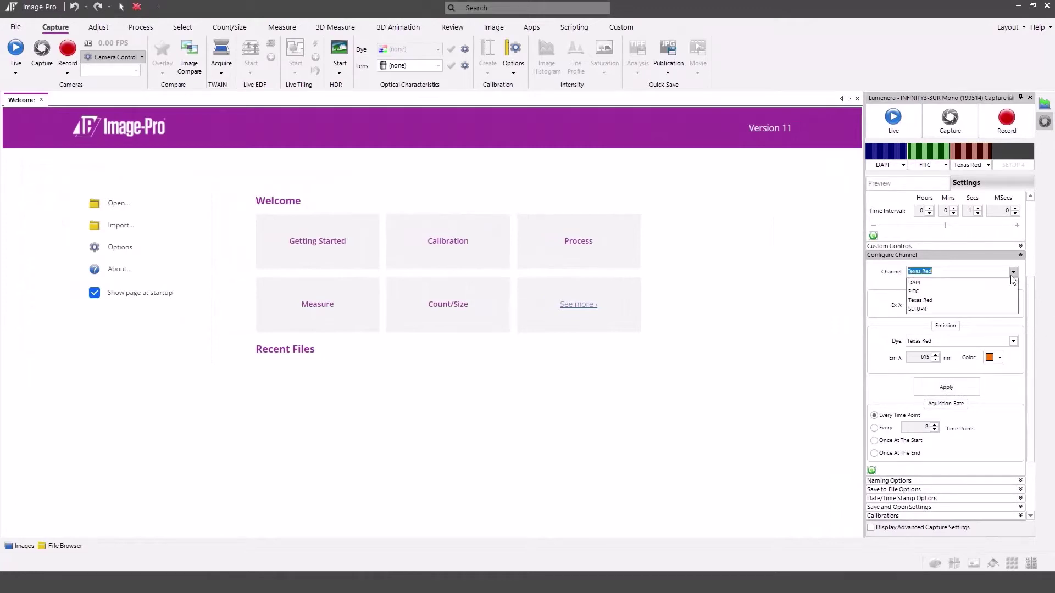
left_click(996, 308)
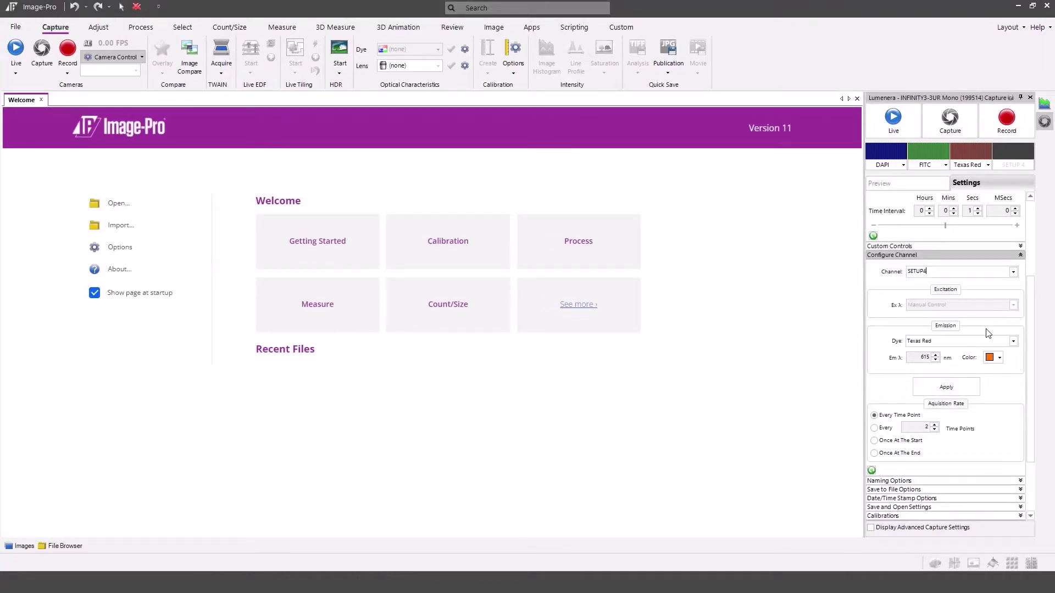
left_click(1013, 342)
left_click(1005, 351)
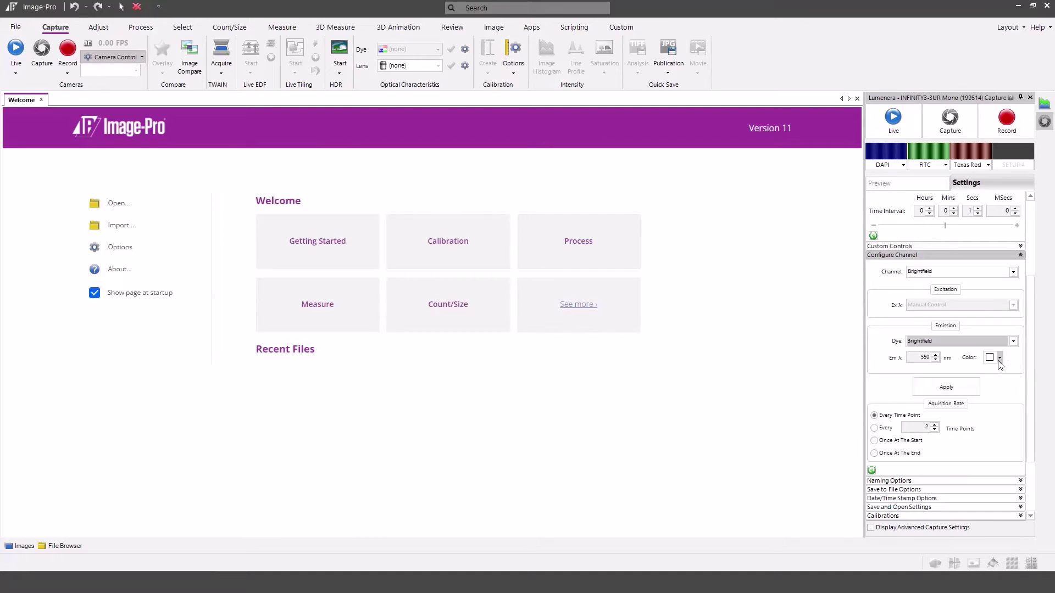
left_click(968, 384)
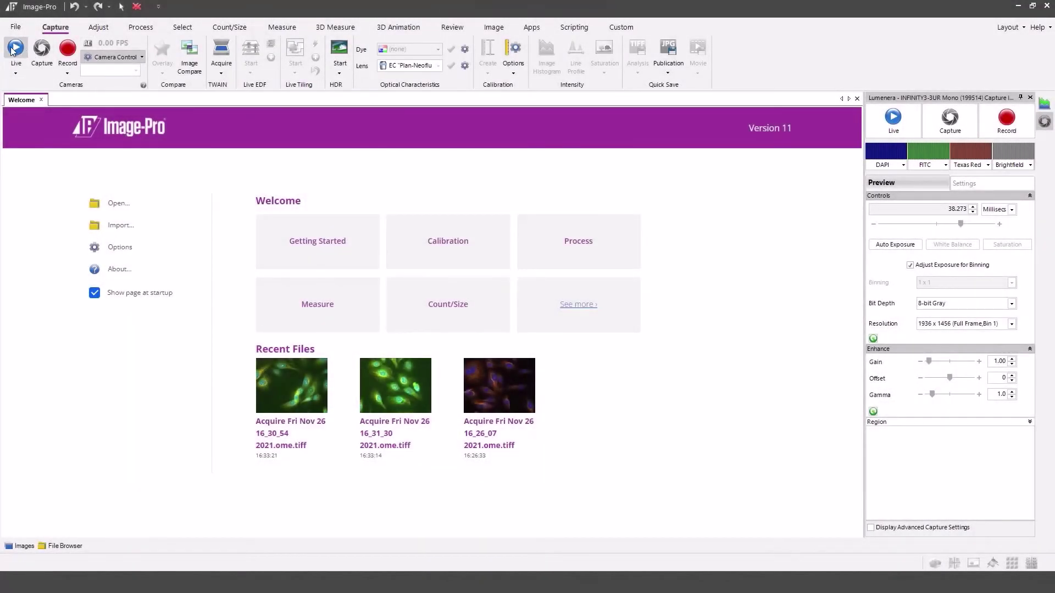
Step: Start the live preview and mark the DAPI, FITC and Texas Red channels for acquisition
left_click(13, 49)
left_click(894, 167)
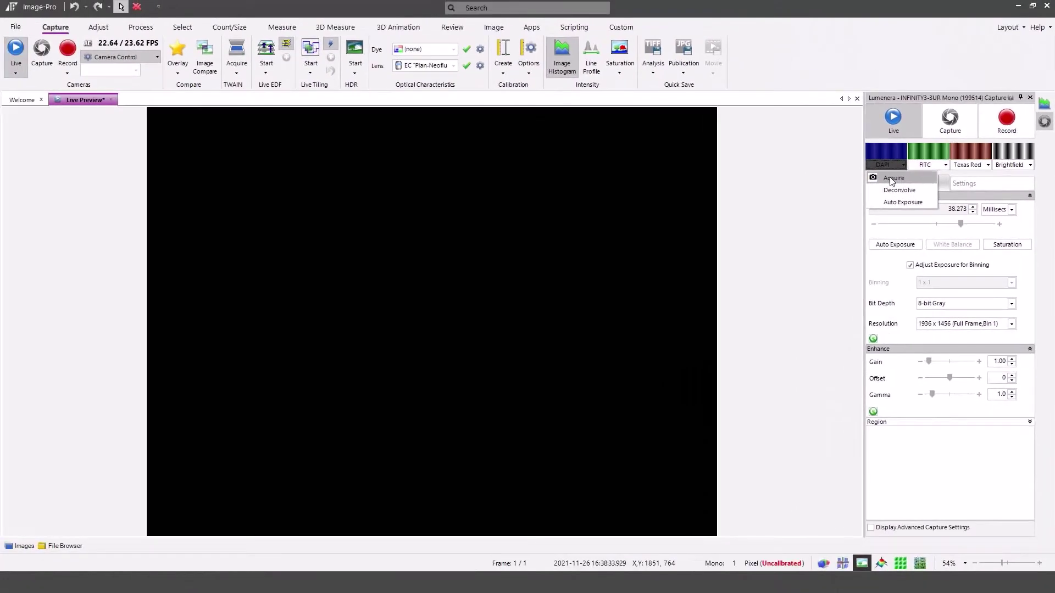
left_click(792, 107)
left_click(924, 165)
left_click(934, 176)
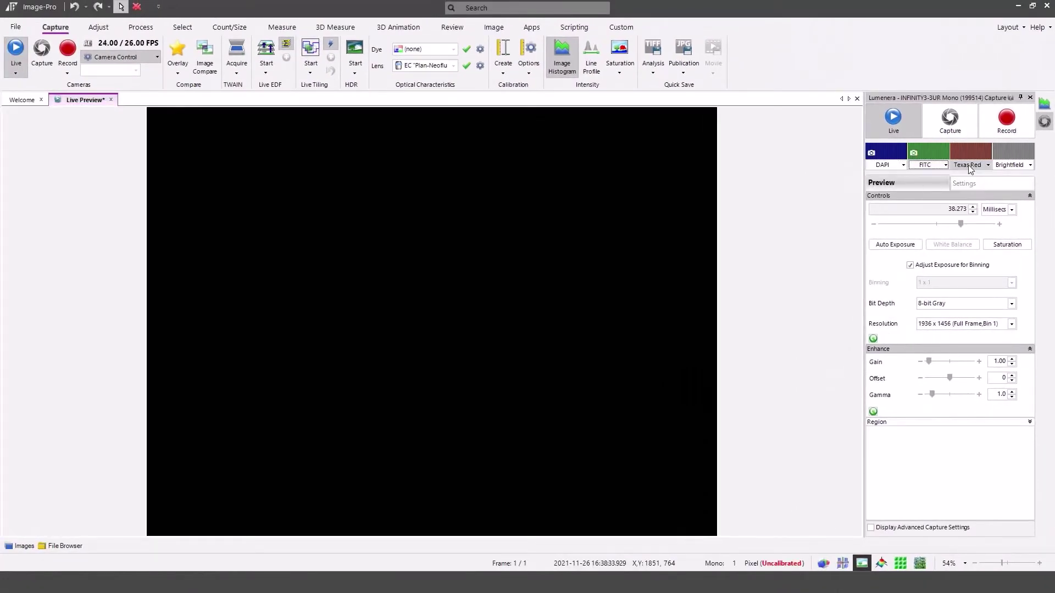
left_click(969, 165)
left_click(979, 176)
Step: Activate the DAPI channel in the live preview and set its exposure time to 57.773 ms
left_click(882, 153)
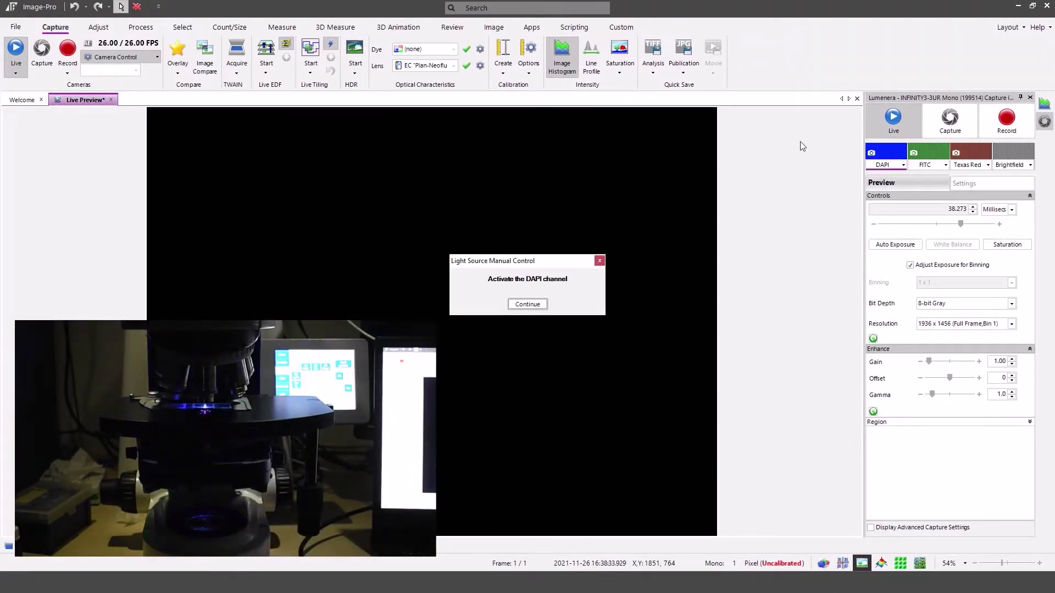
left_click(541, 304)
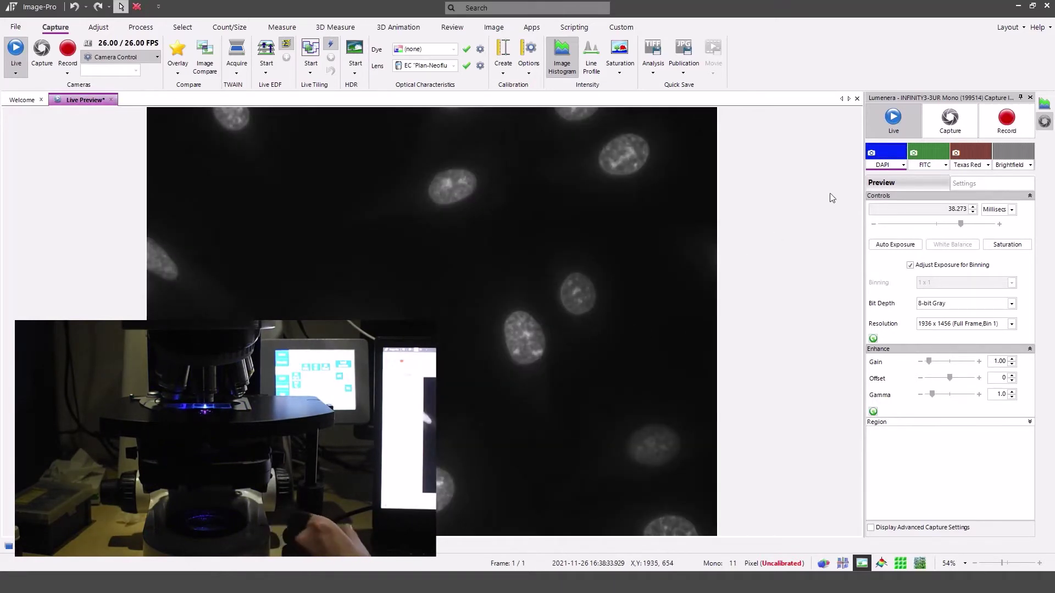
left_click_drag(962, 225, 966, 225)
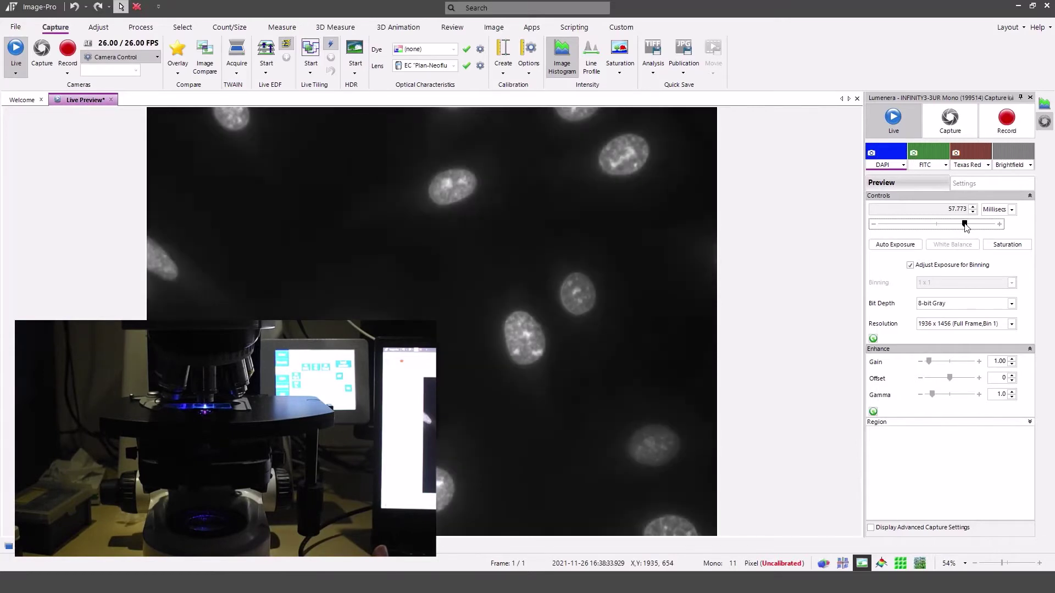
Step: Activate the FITC channel with an exposure time of 25.273 ms, and preview the Texas Red channel live
left_click(940, 155)
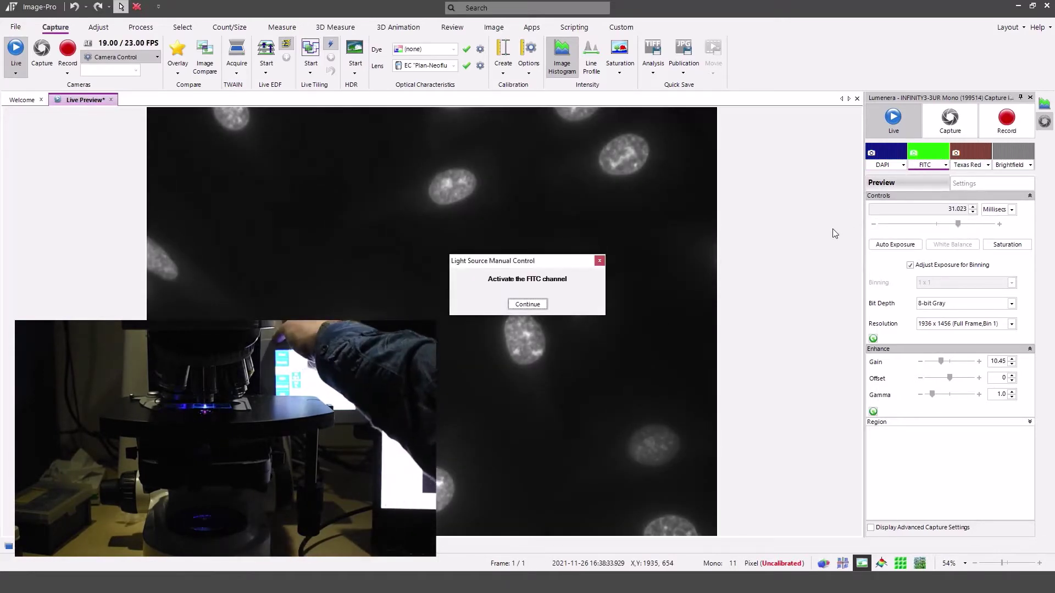
left_click(528, 305)
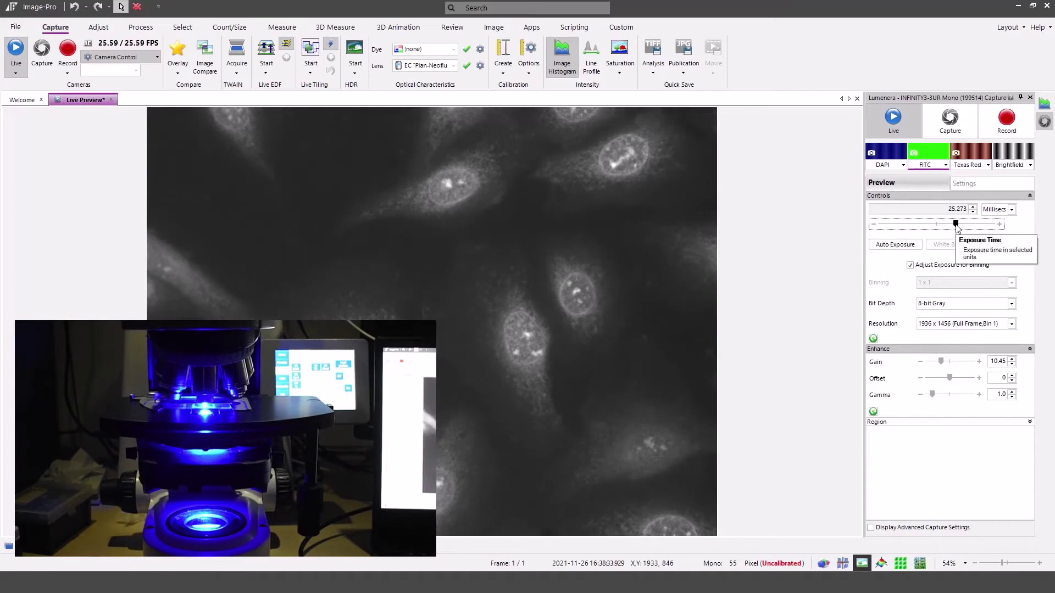
left_click(971, 159)
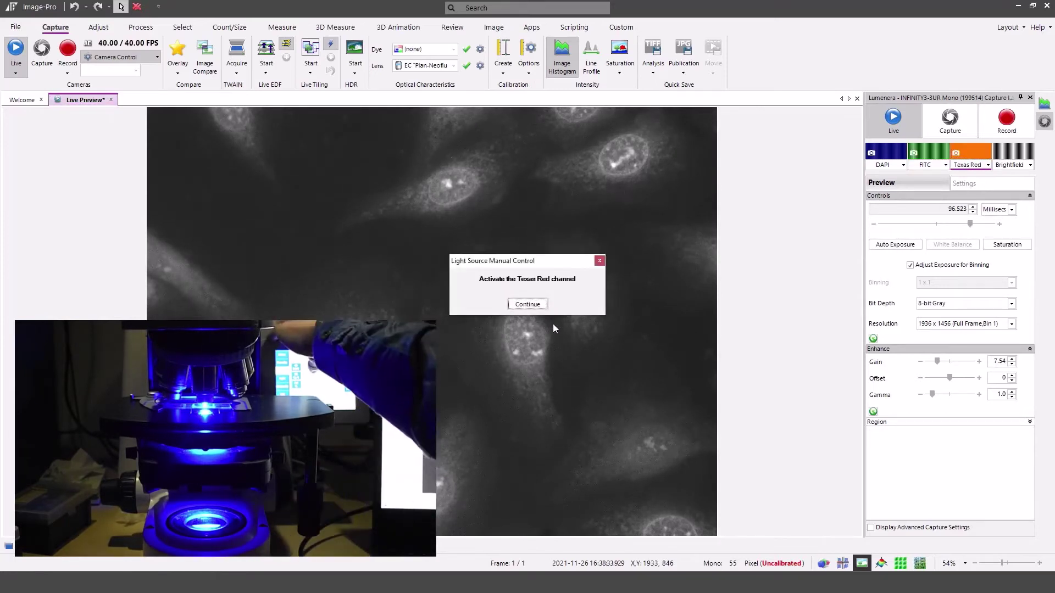
left_click(527, 304)
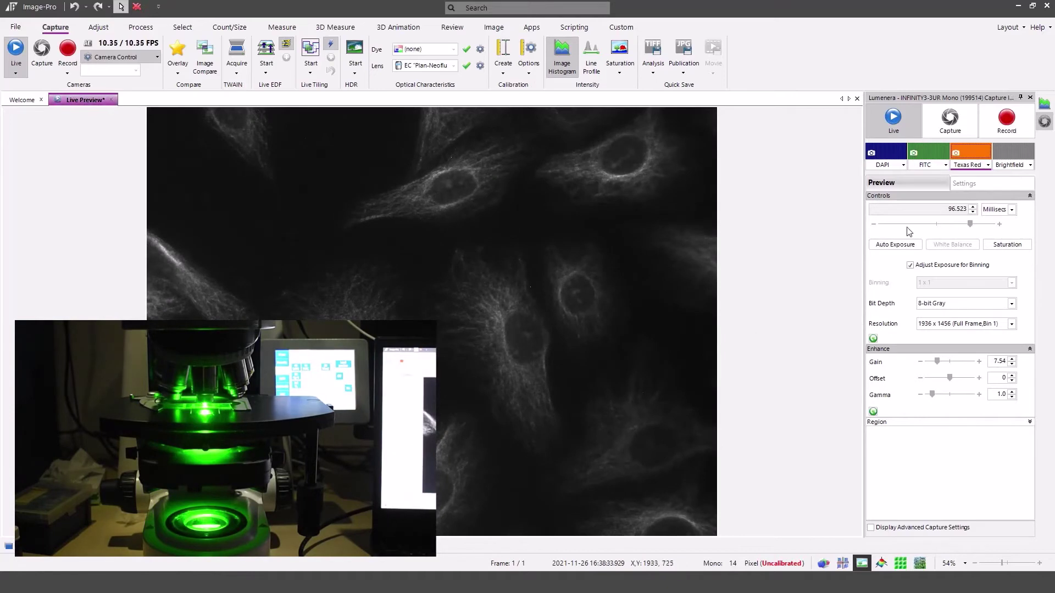
Step: Capture a combined DAPI, FITC and Texas Red image, activating each channel in turn and deactivating Texas Red at the end
left_click(955, 121)
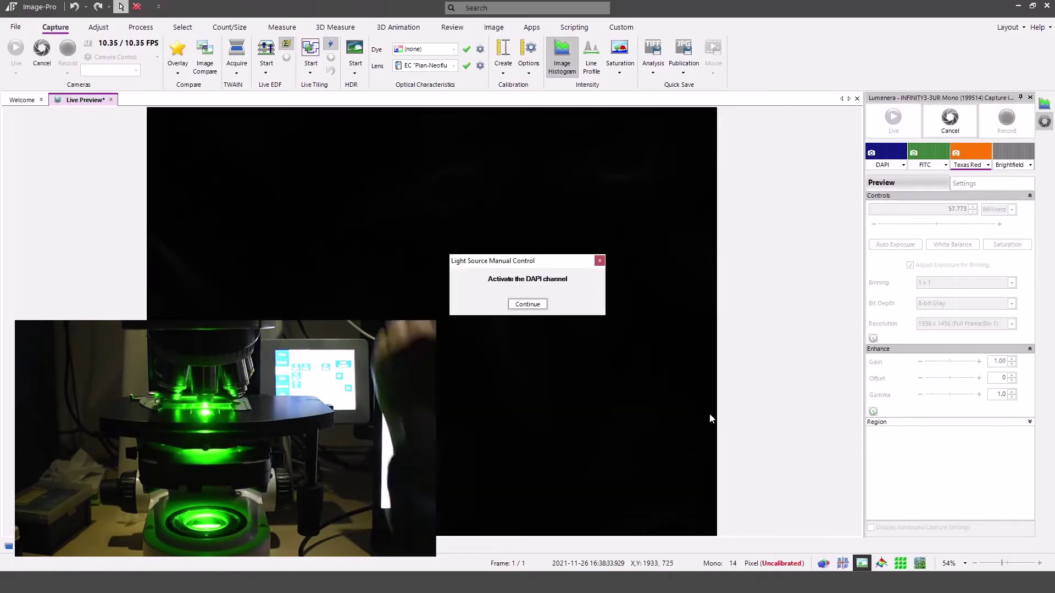
left_click(541, 308)
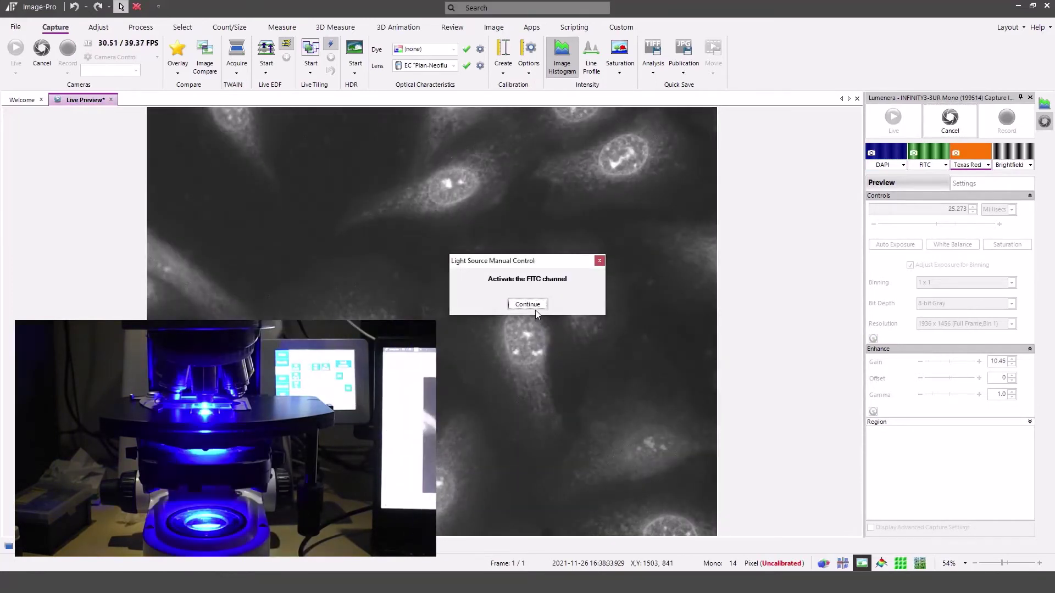
left_click(535, 305)
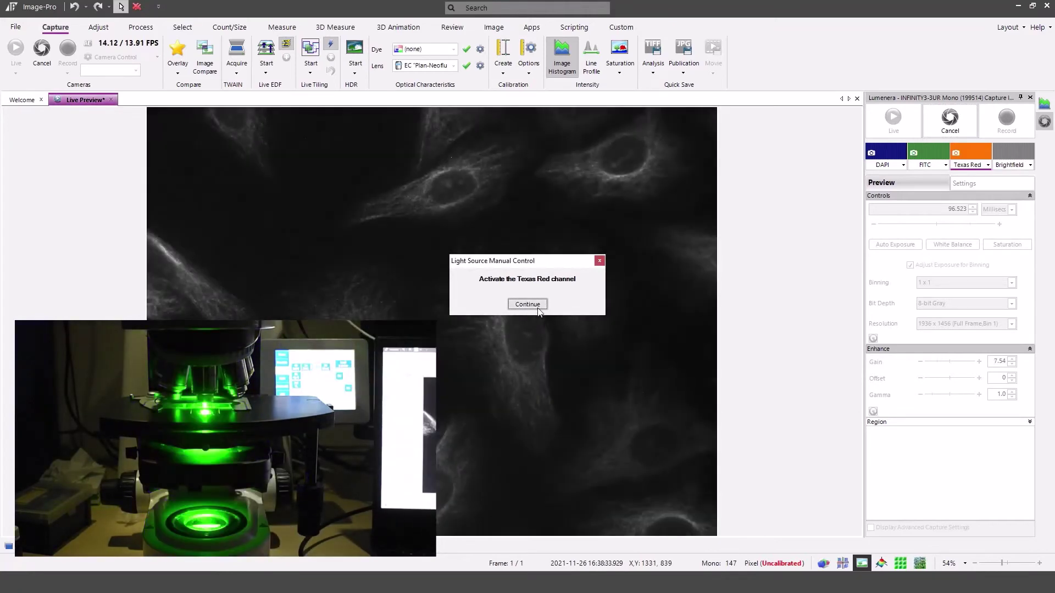
left_click(528, 305)
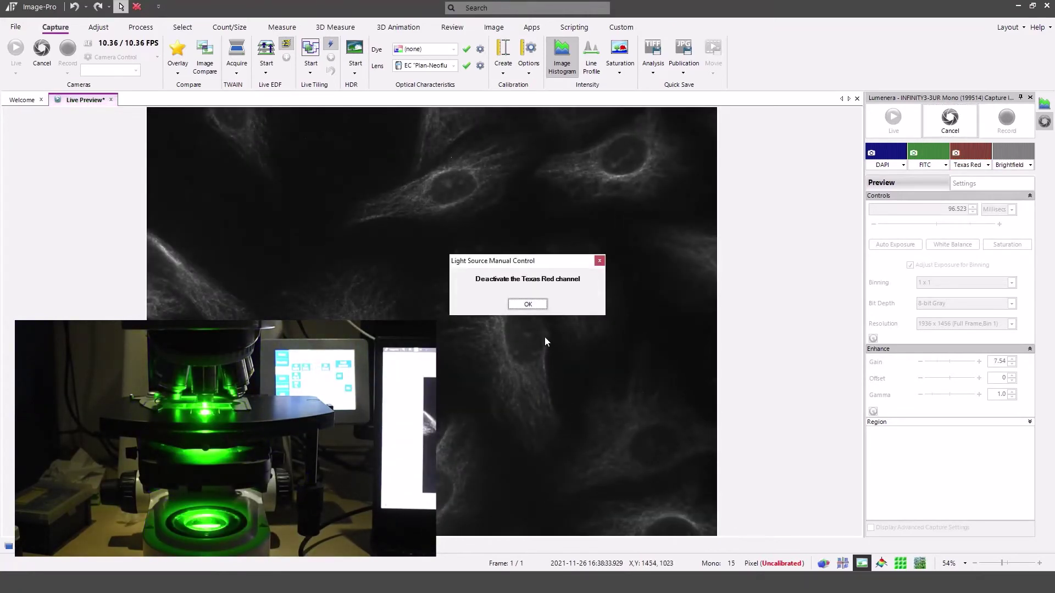
left_click(544, 304)
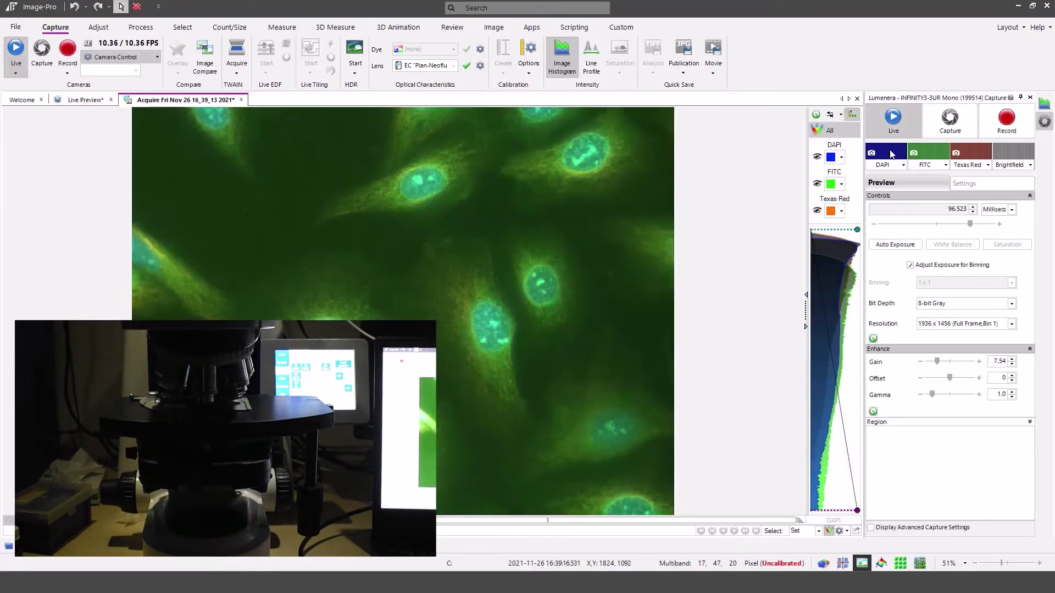
Step: Return to the live preview and check a second field in DAPI, FITC and Texas Red, with the DAPI exposure set to 28.023 ms
left_click(86, 100)
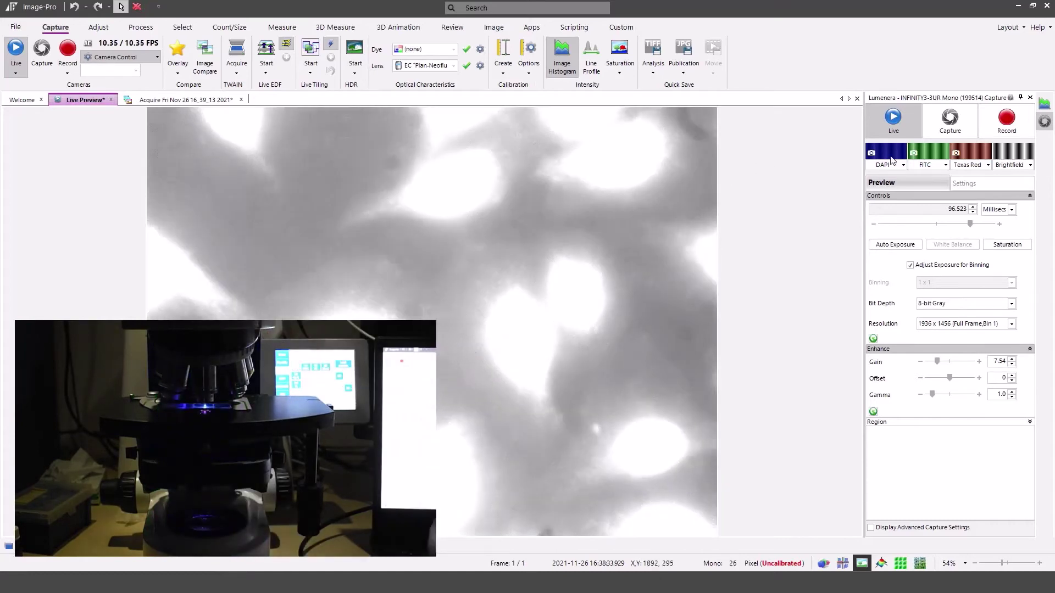
left_click(885, 153)
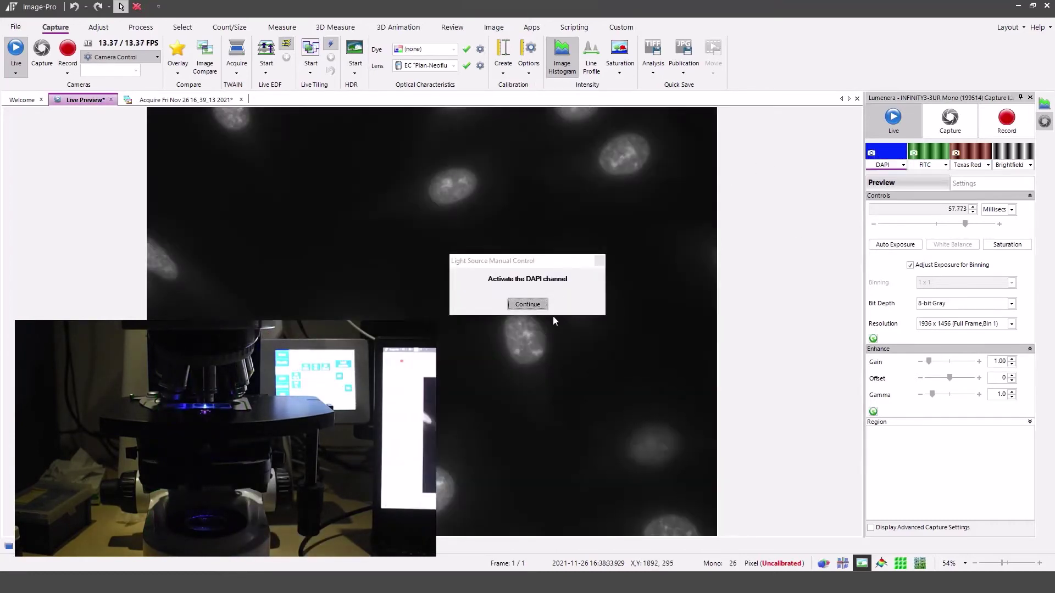
left_click(537, 303)
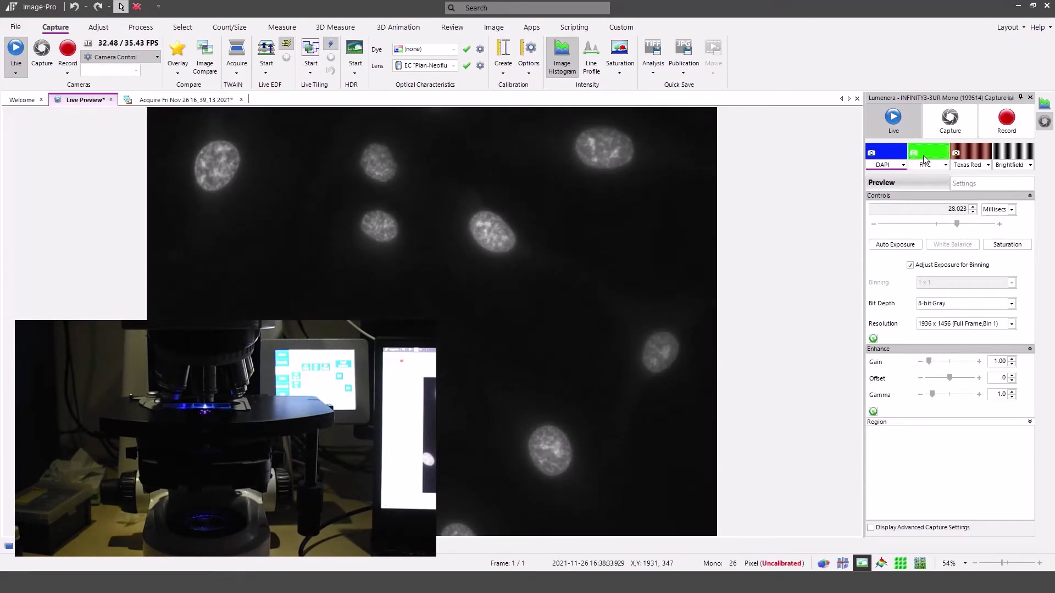
left_click(923, 156)
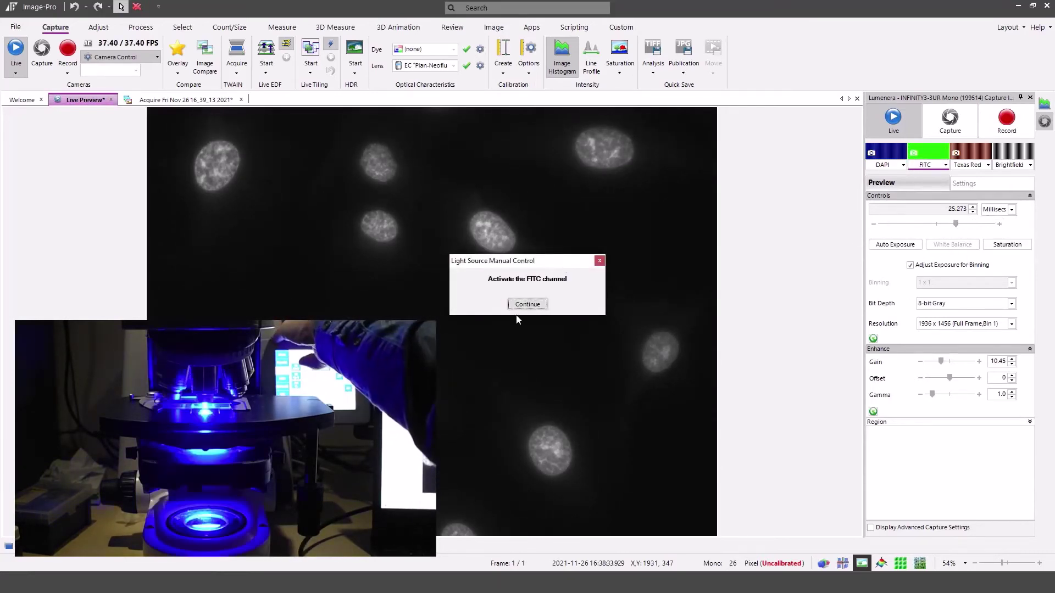
left_click(527, 305)
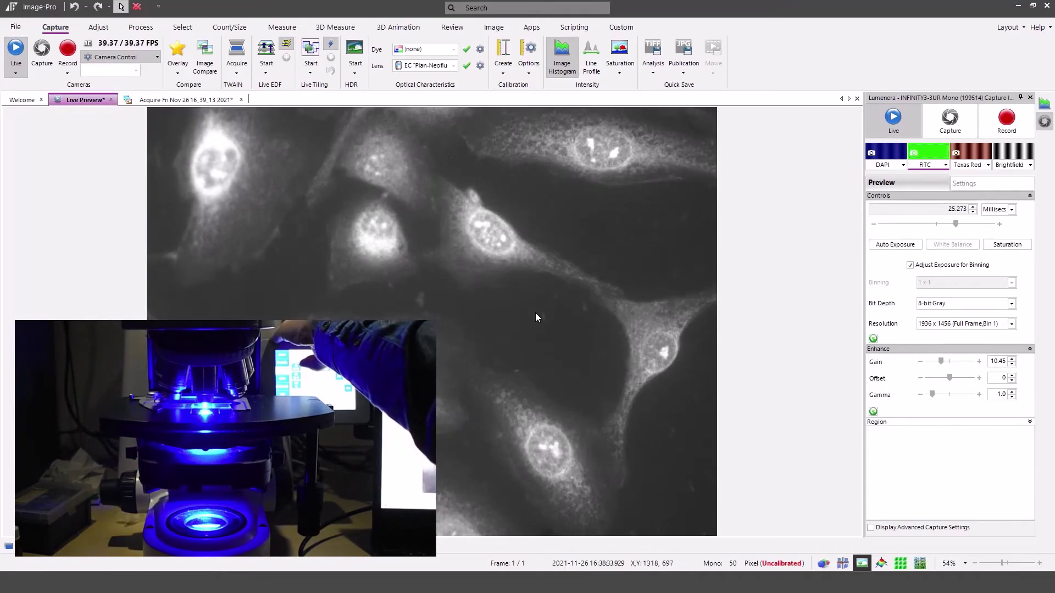
left_click(971, 156)
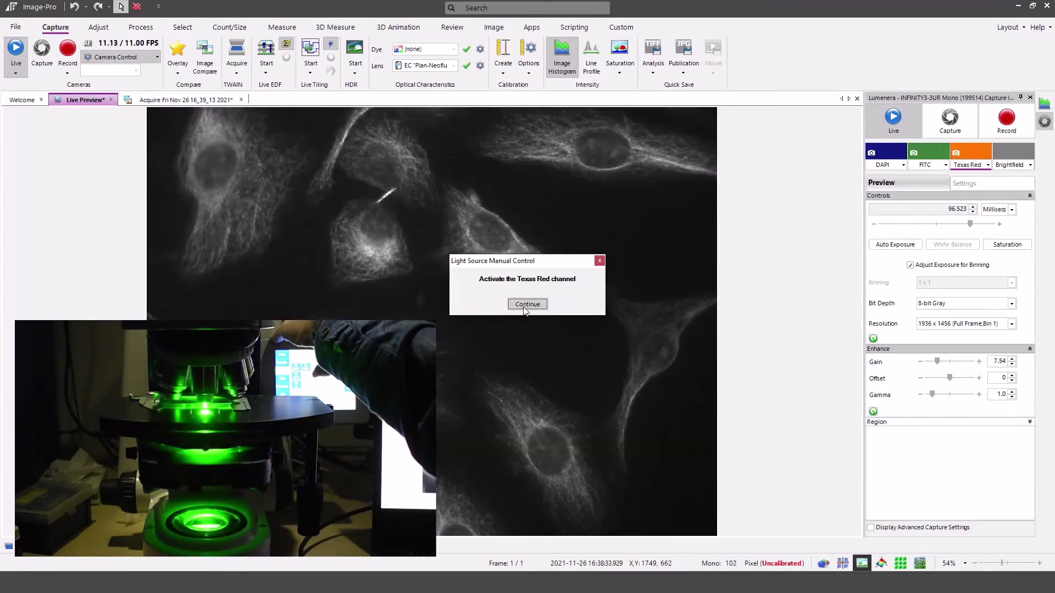
left_click(526, 306)
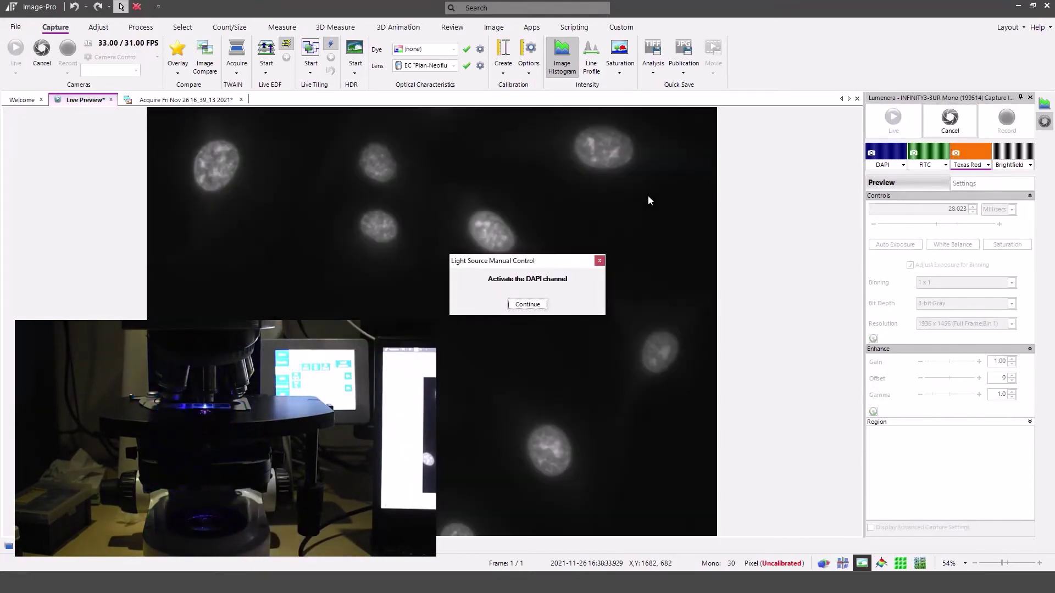
Step: Acquire the second field as a combined image, working through the DAPI, FITC and Texas Red channel activations and the final deactivation
left_click(531, 305)
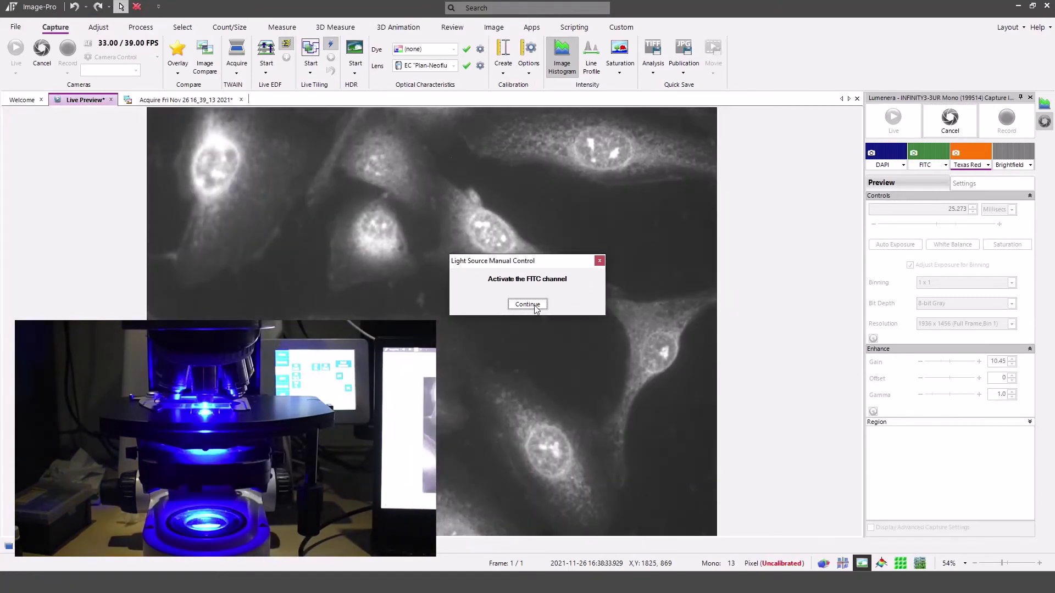
left_click(537, 308)
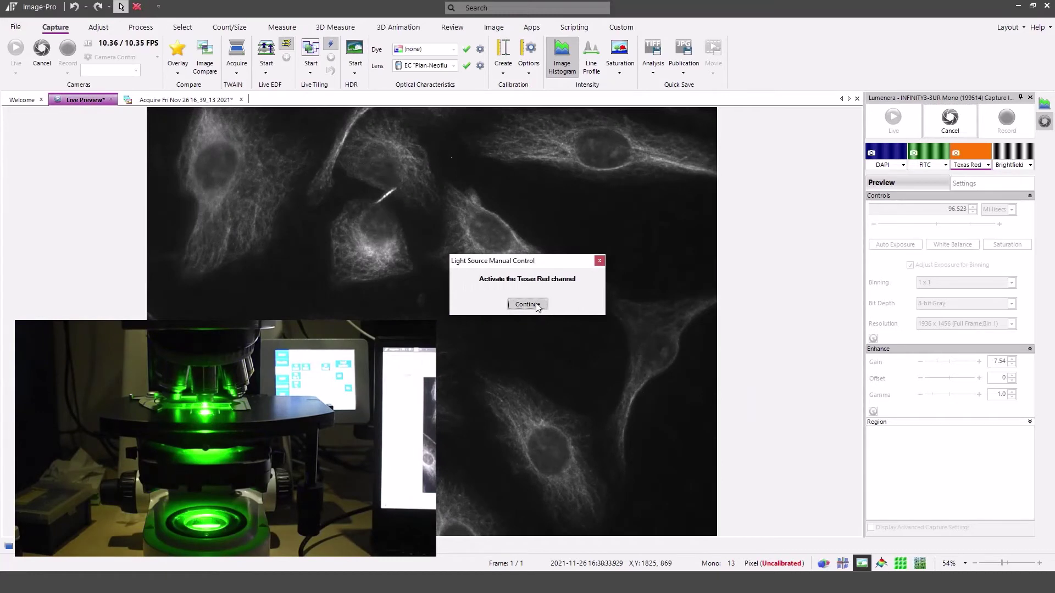
left_click(537, 305)
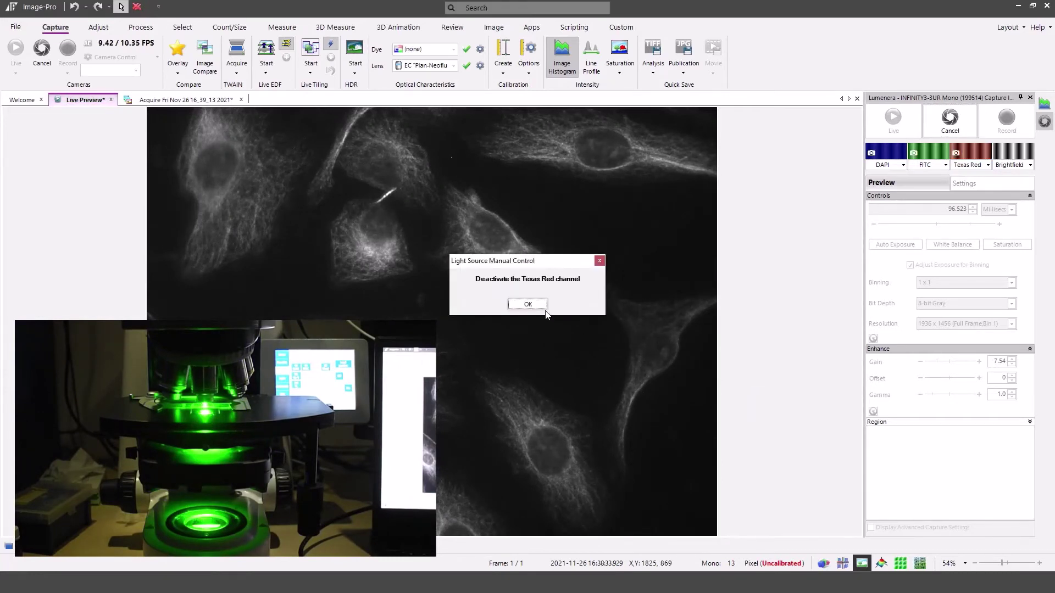
left_click(543, 304)
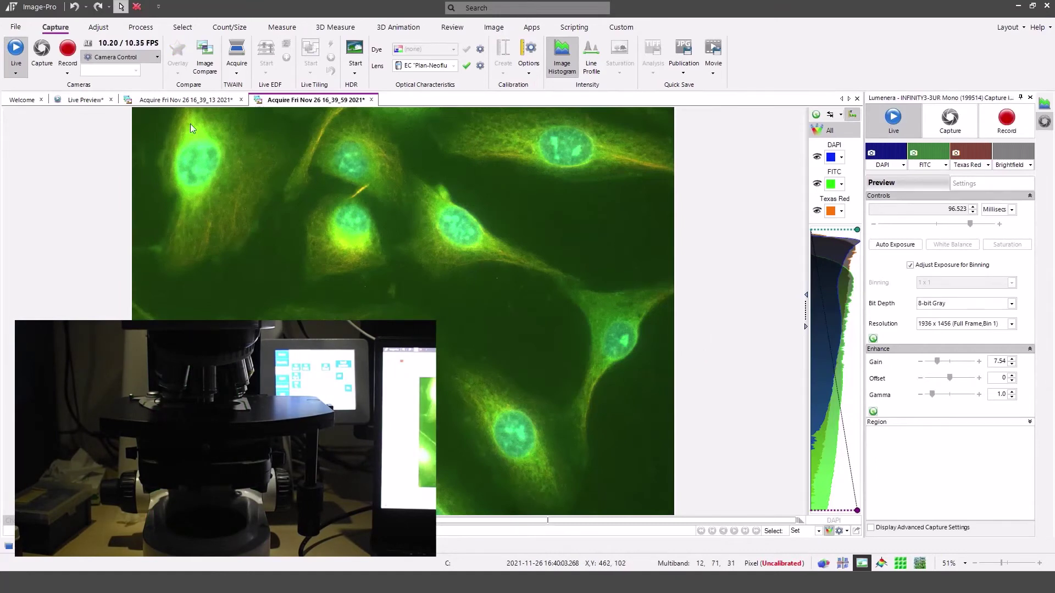
Step: Go back to the live preview and view a third field in the DAPI, FITC and Texas Red channels in turn
left_click(87, 99)
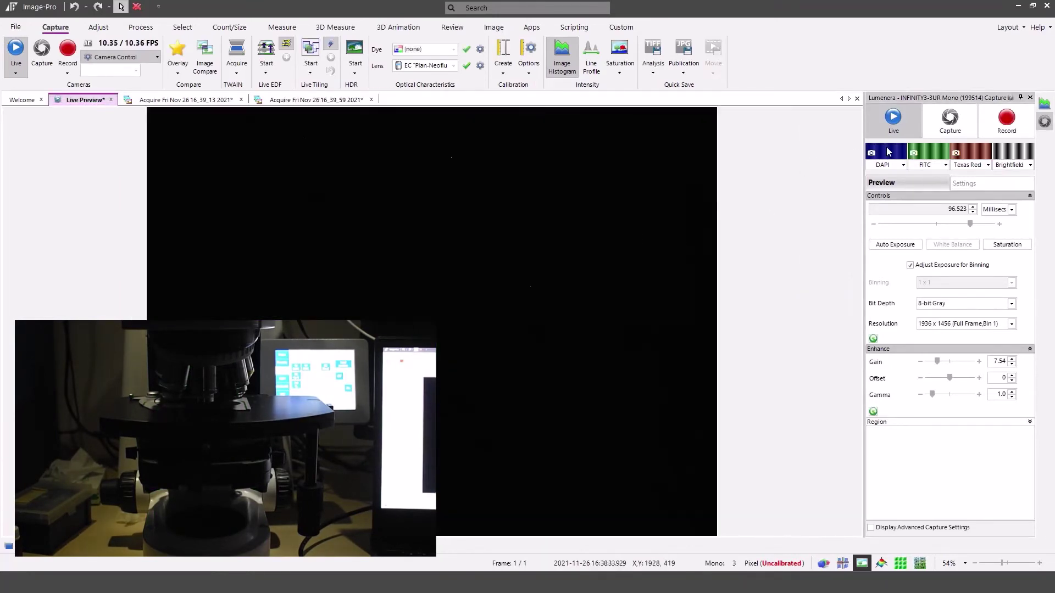
left_click(889, 152)
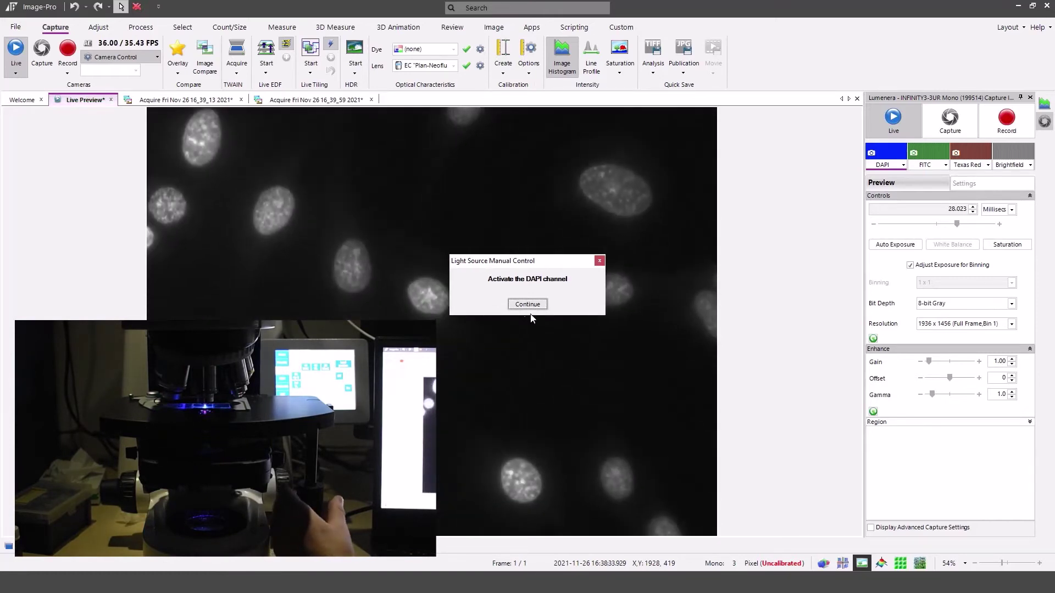
left_click(529, 305)
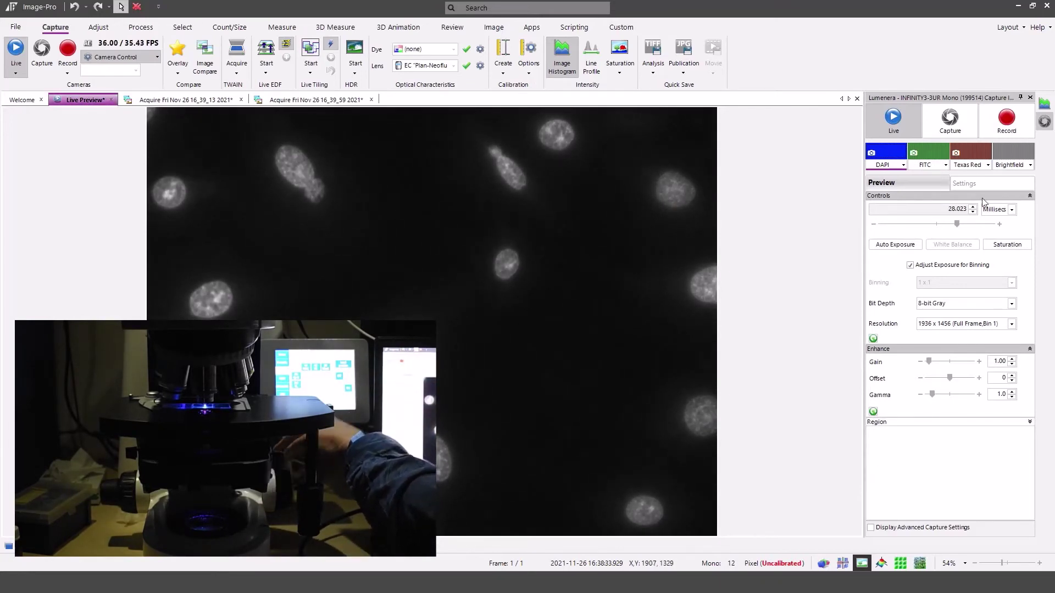
left_click(924, 159)
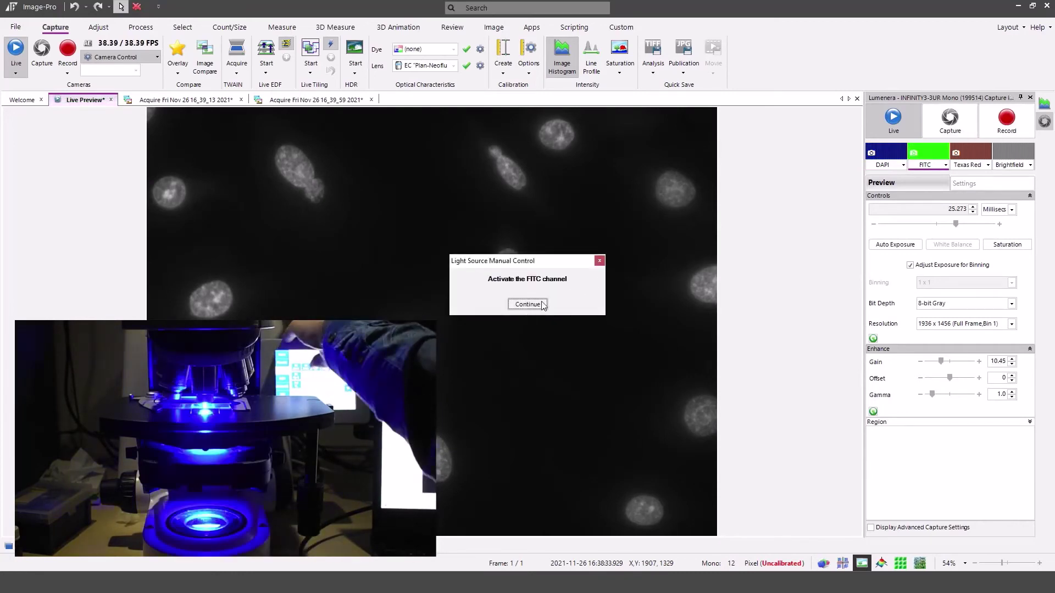
left_click(527, 304)
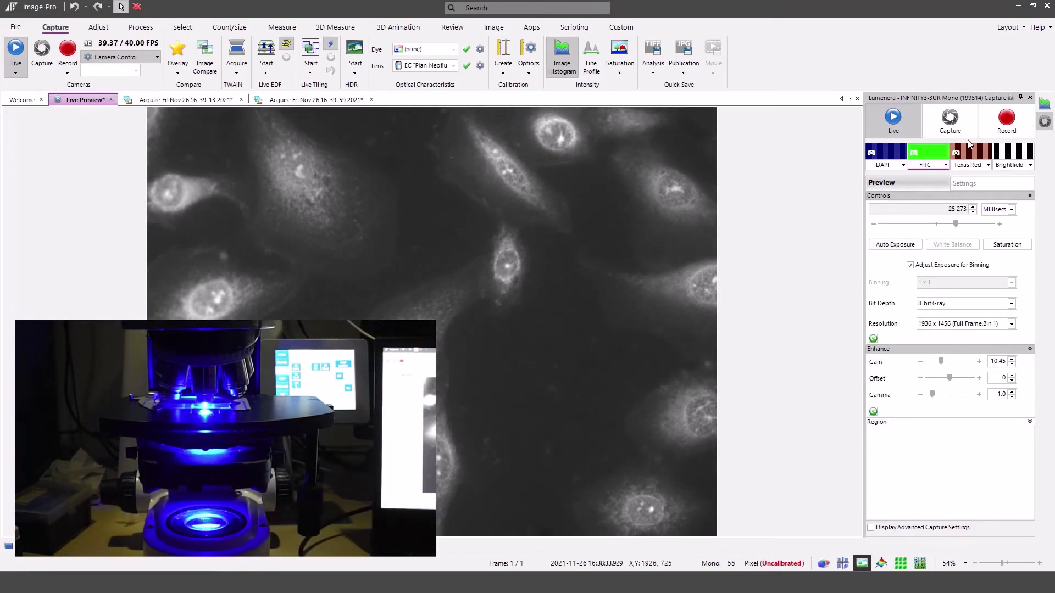
left_click(979, 155)
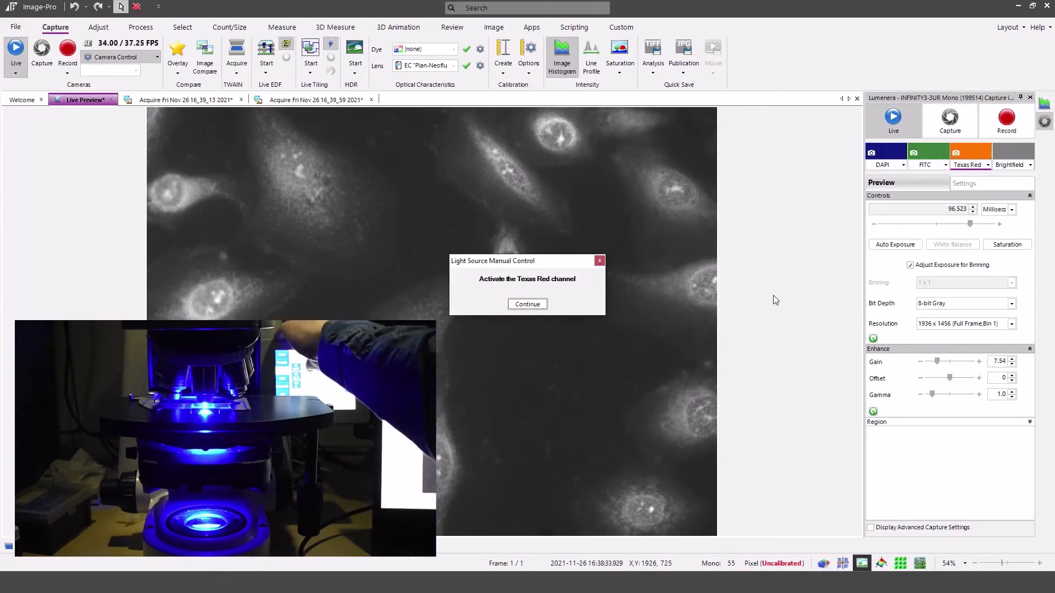
left_click(528, 304)
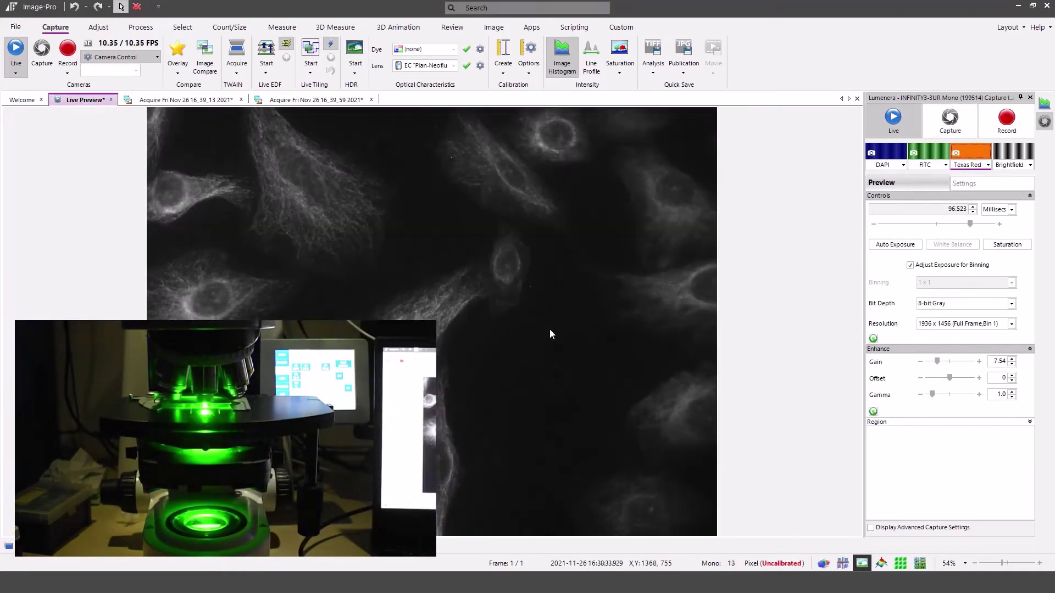
Step: Capture the third field as a combined DAPI, FITC and Texas Red image, activating each light source and deactivating Texas Red last
left_click(945, 118)
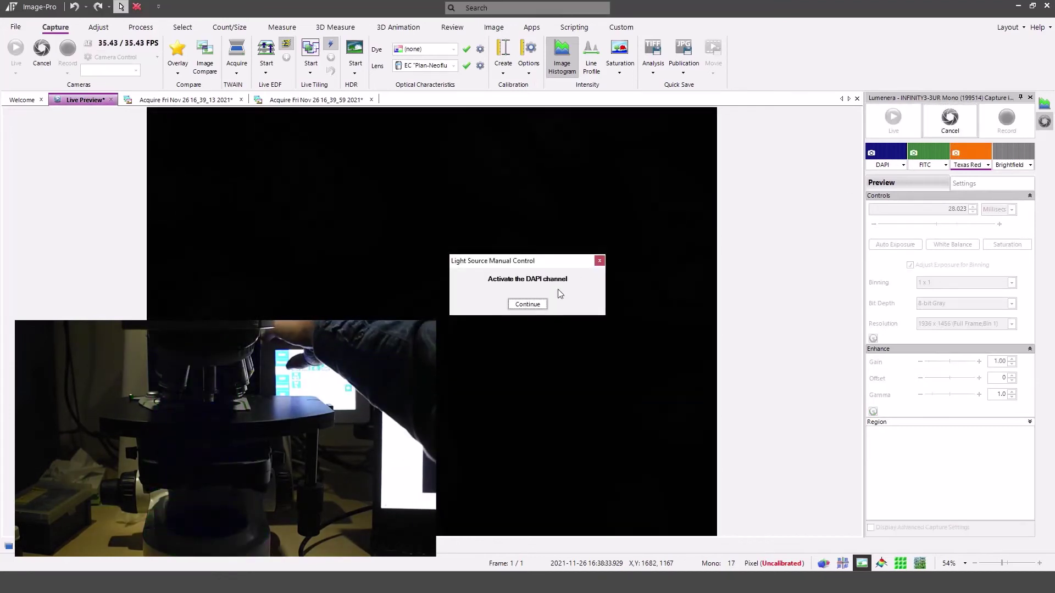
left_click(527, 305)
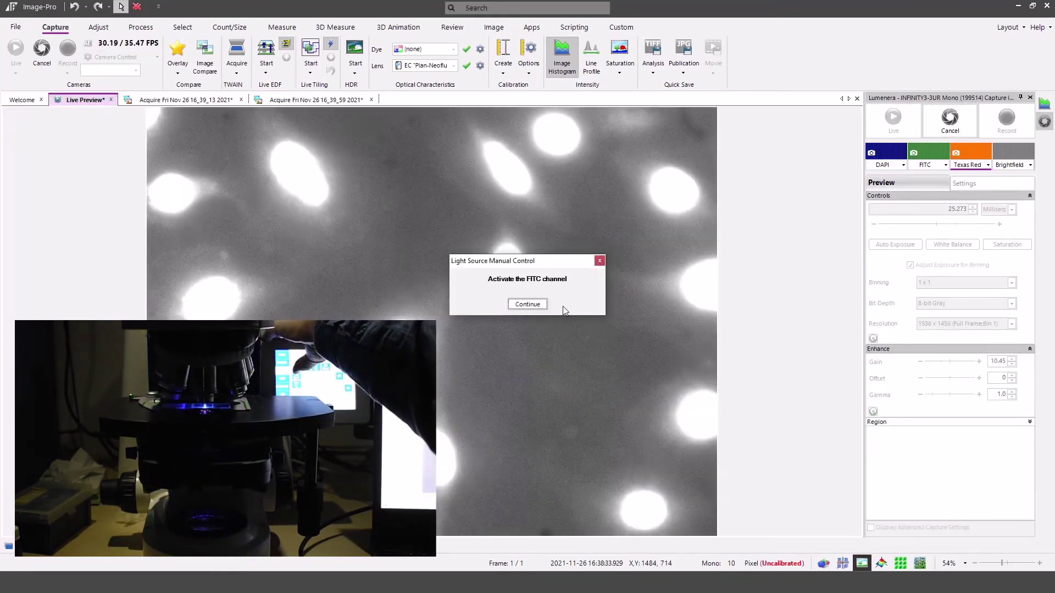
left_click(542, 306)
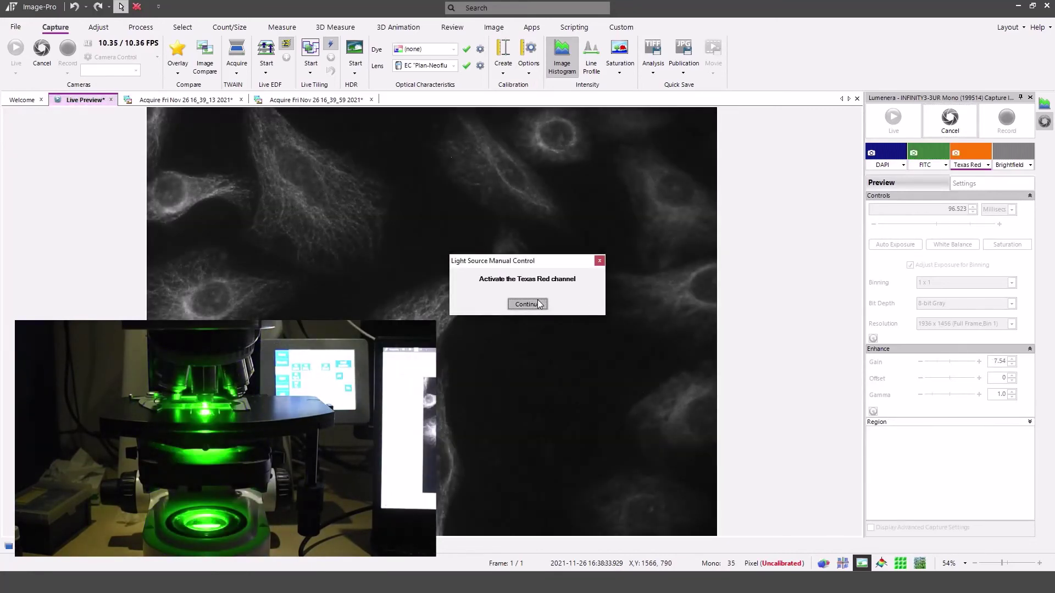
left_click(540, 304)
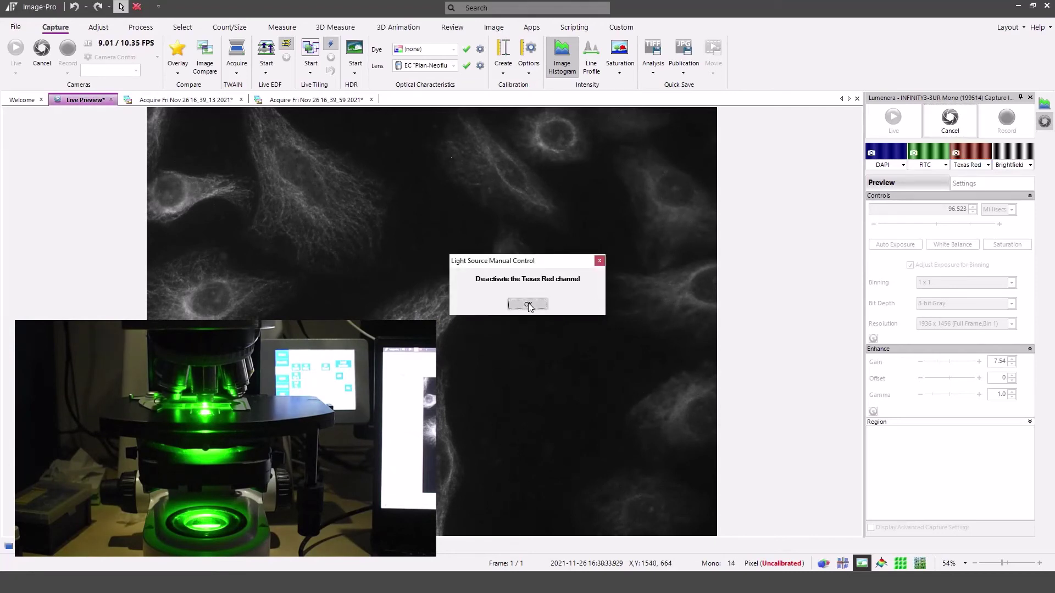
left_click(528, 305)
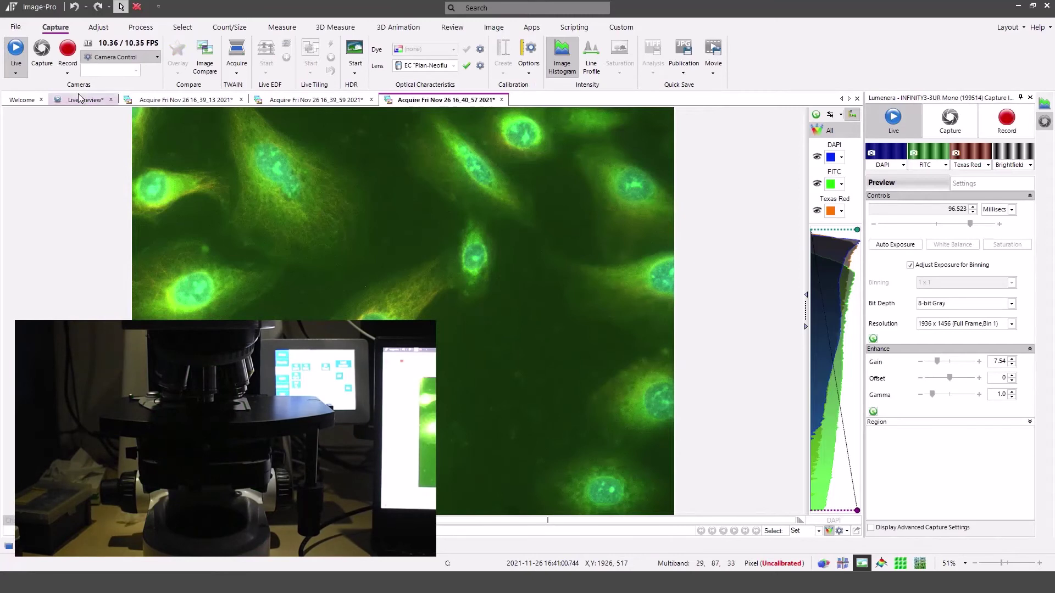
Step: Reopen the live preview and activate DAPI, FITC and Texas Red one after another on a fourth field
left_click(81, 100)
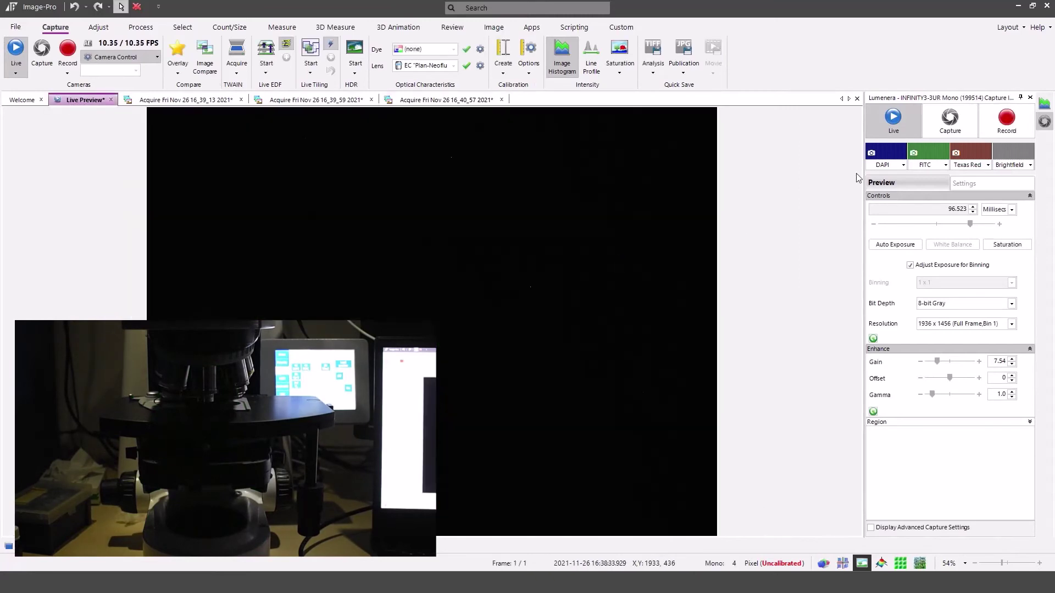
left_click(890, 156)
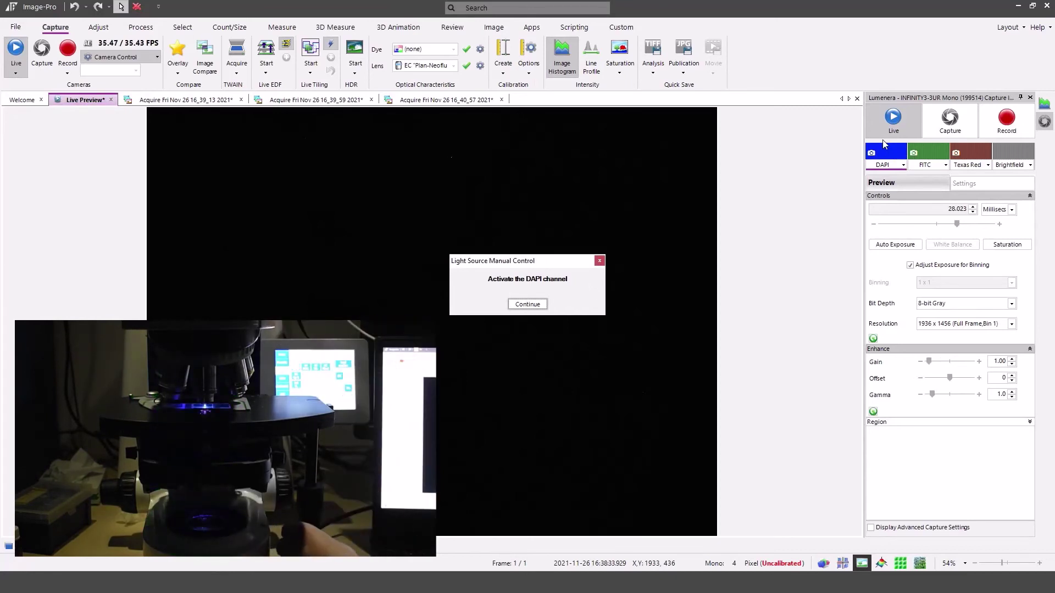
left_click(522, 306)
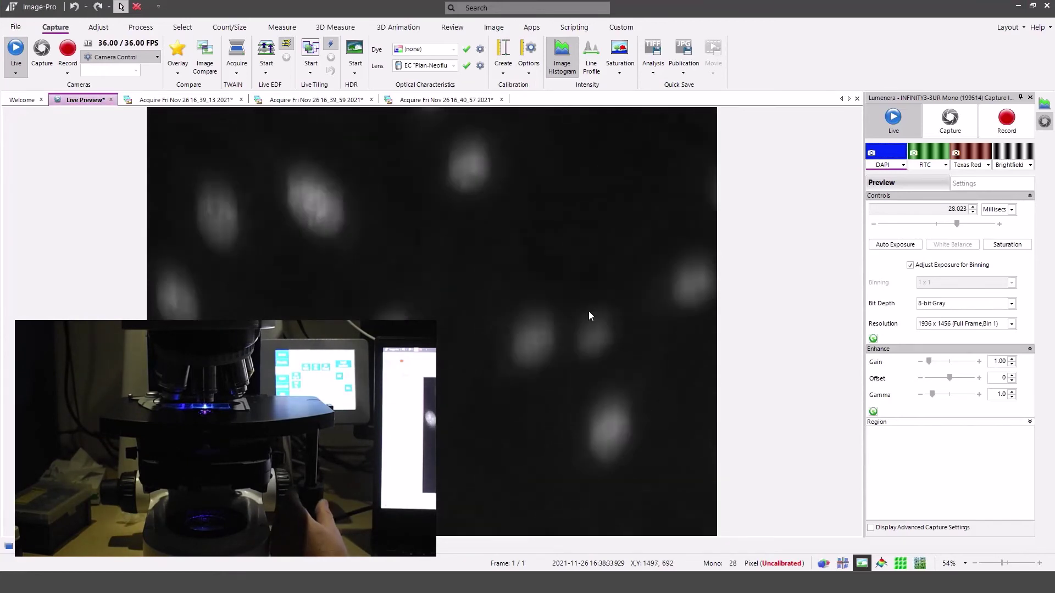
left_click(924, 158)
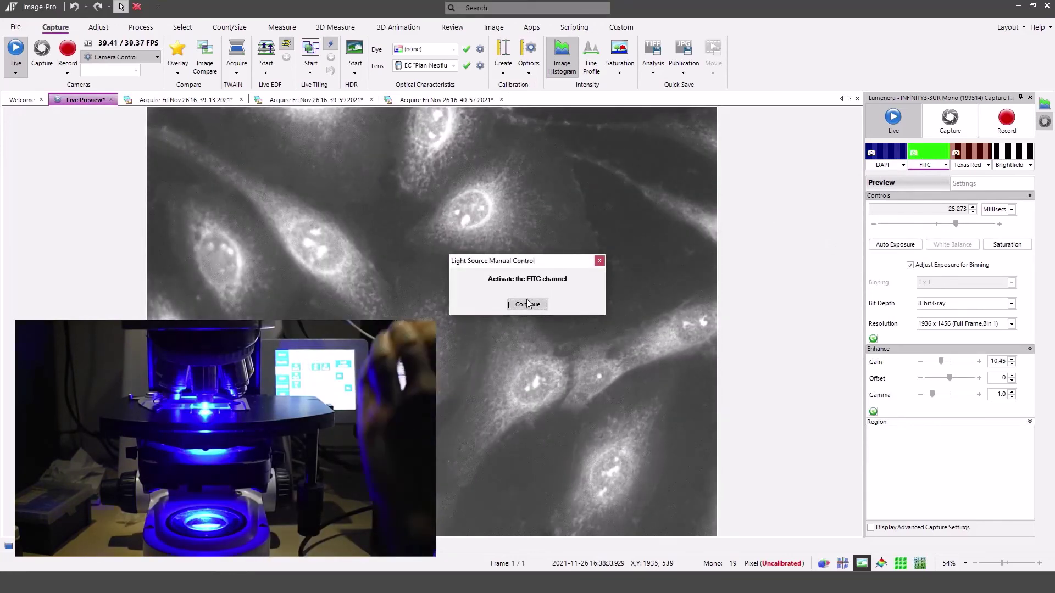
left_click(527, 303)
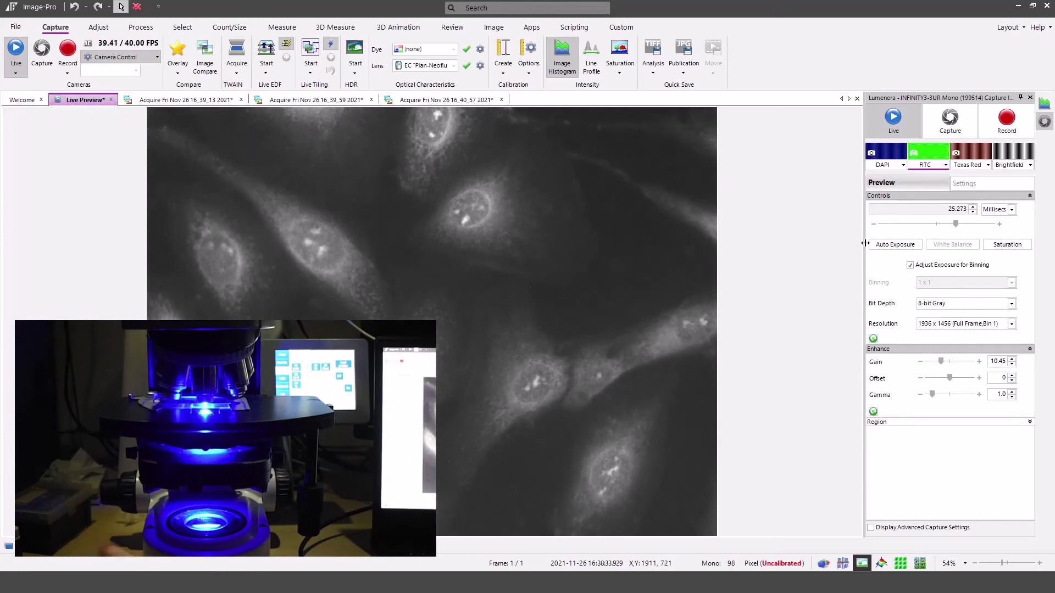
left_click(977, 156)
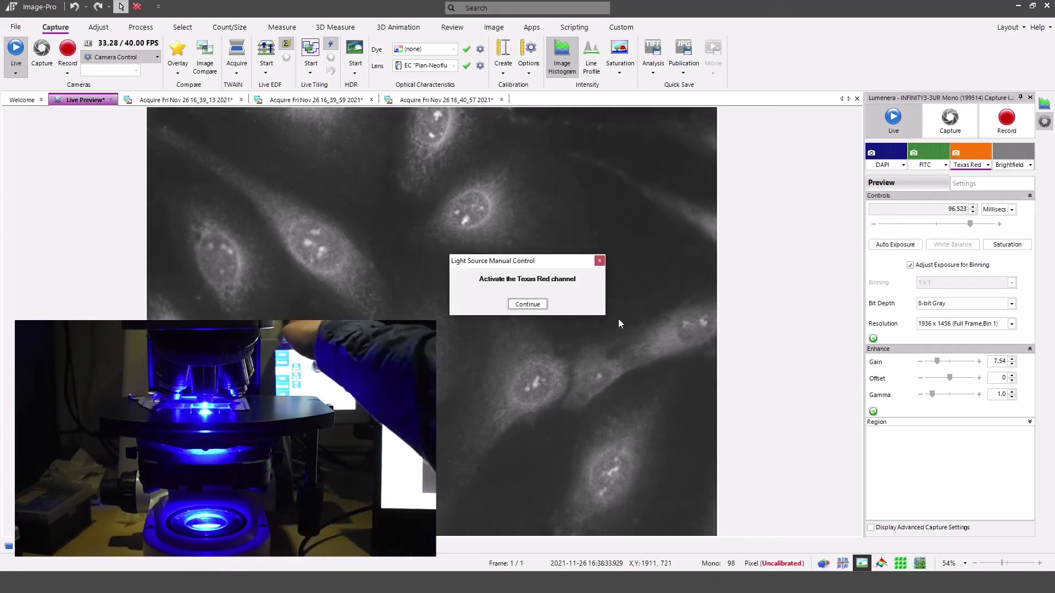
left_click(527, 305)
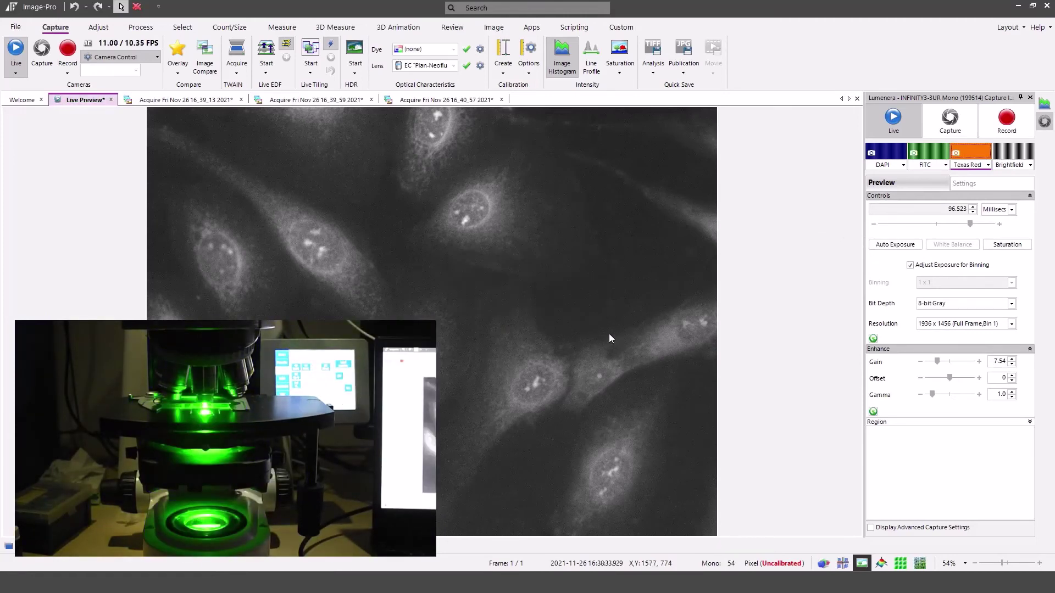
Step: Capture the fourth field as a combined image, activating DAPI, FITC and Texas Red in sequence and finally deactivating Texas Red
left_click(950, 118)
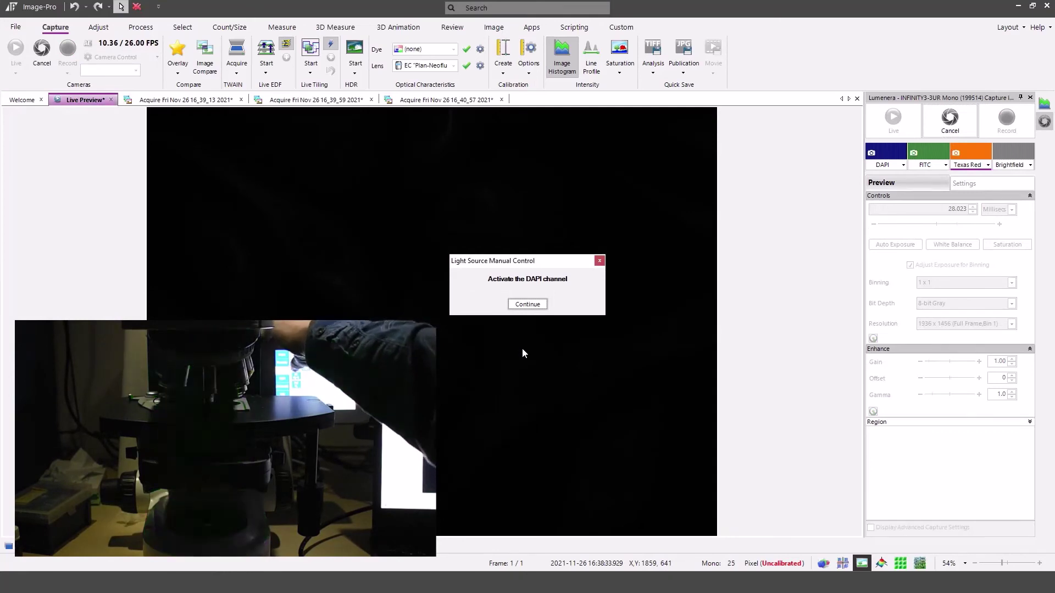
left_click(534, 309)
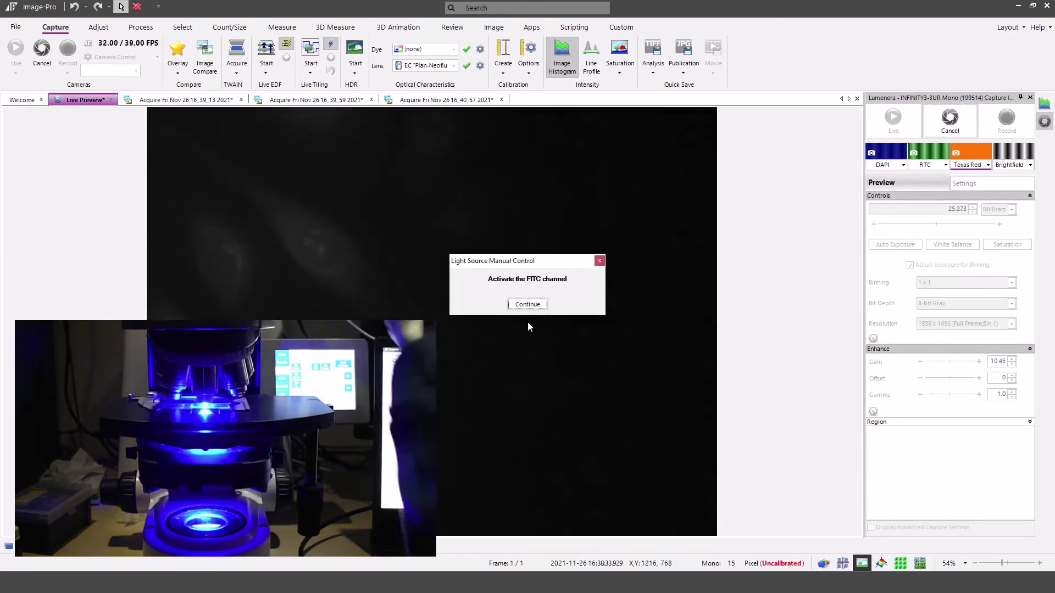
left_click(528, 306)
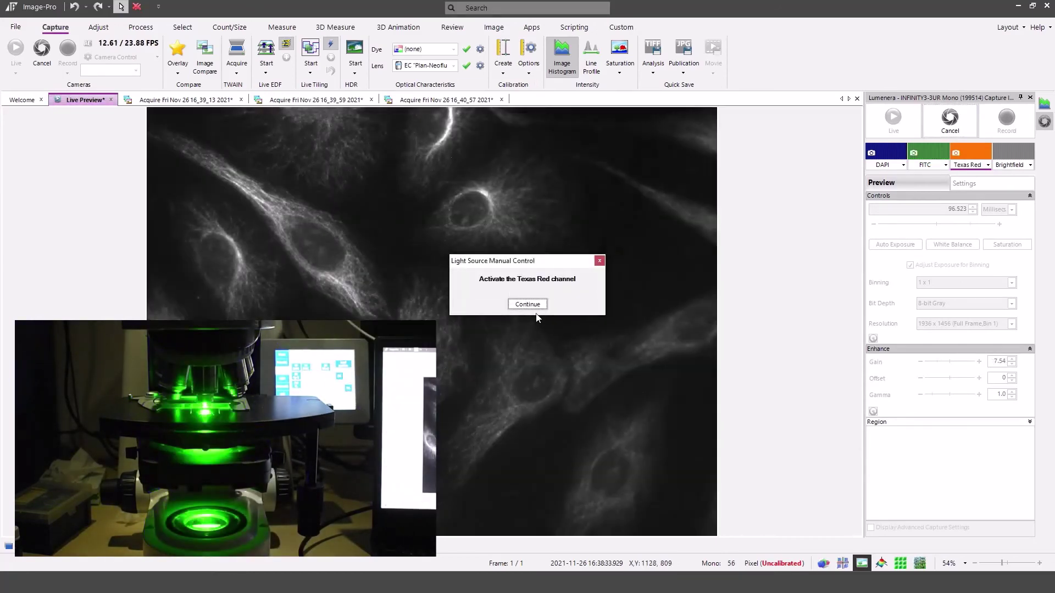
left_click(534, 305)
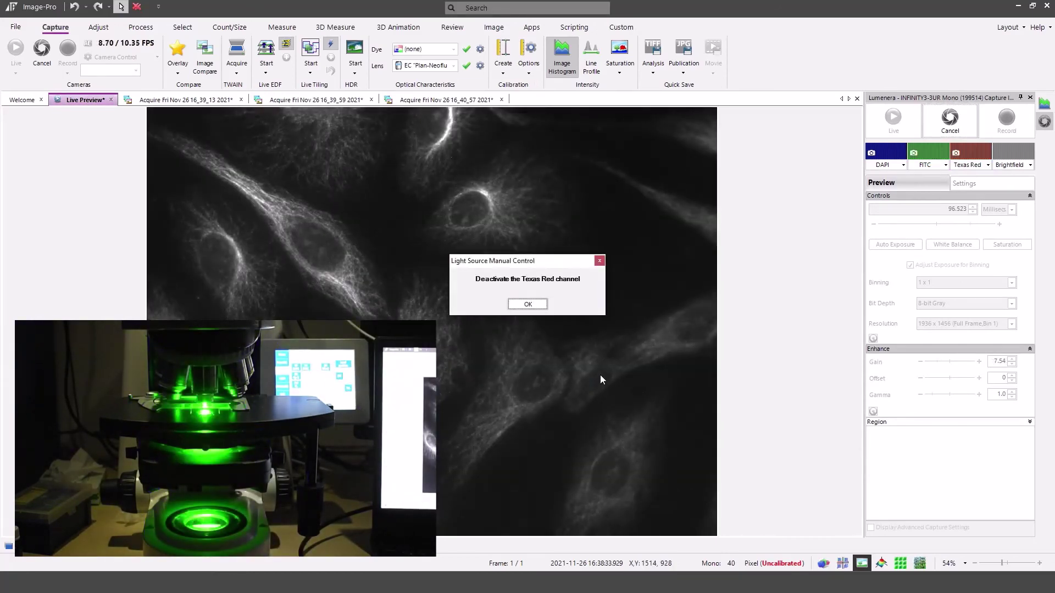
left_click(528, 303)
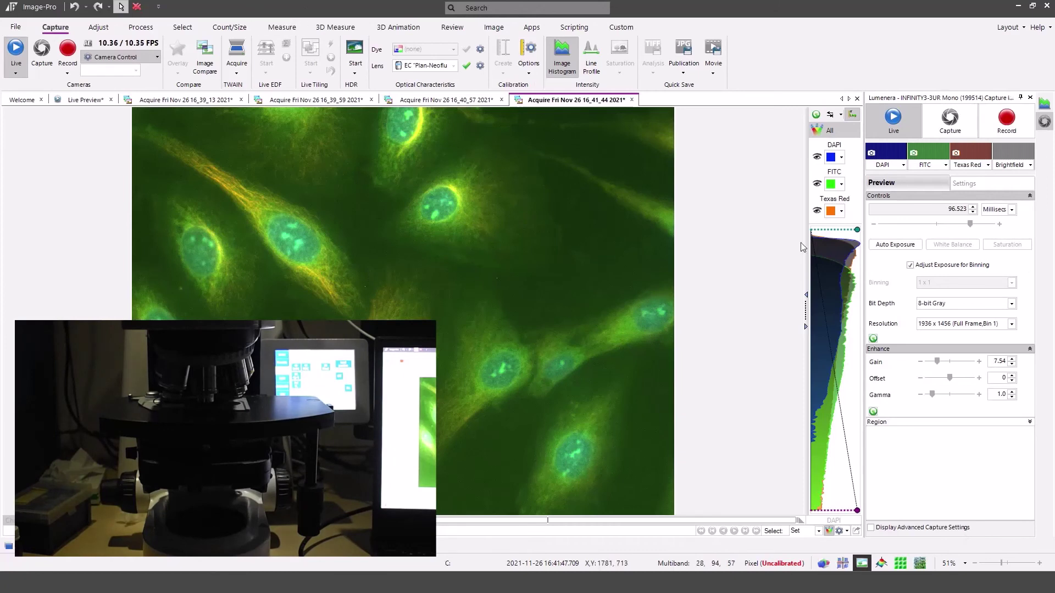
Step: Return to the live preview and check a fifth field in DAPI, FITC and Texas Red, activating each channel's light source
left_click(76, 102)
left_click(897, 159)
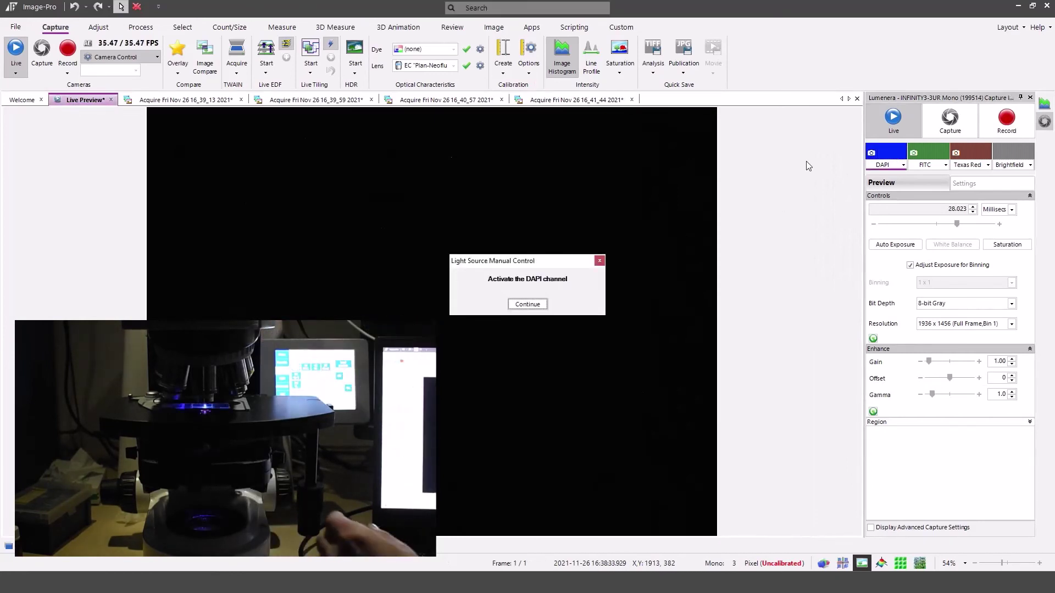
left_click(537, 308)
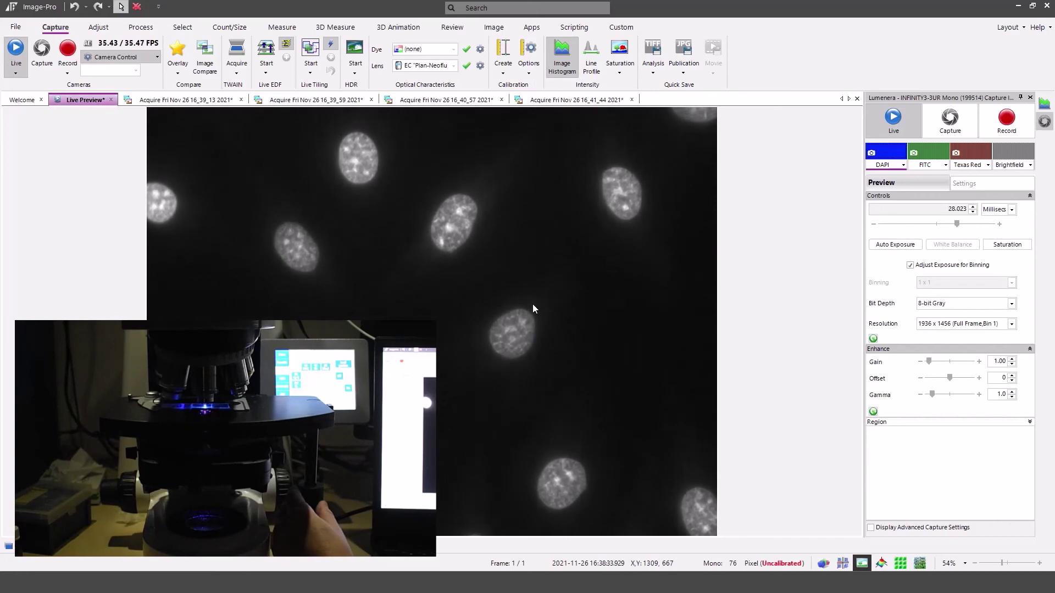
left_click(916, 158)
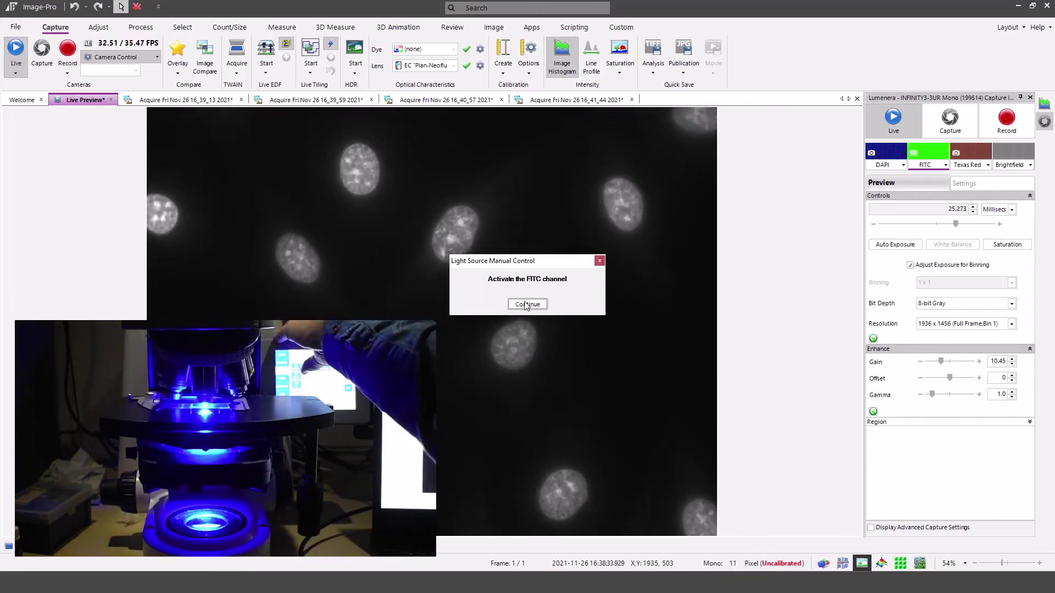
left_click(526, 305)
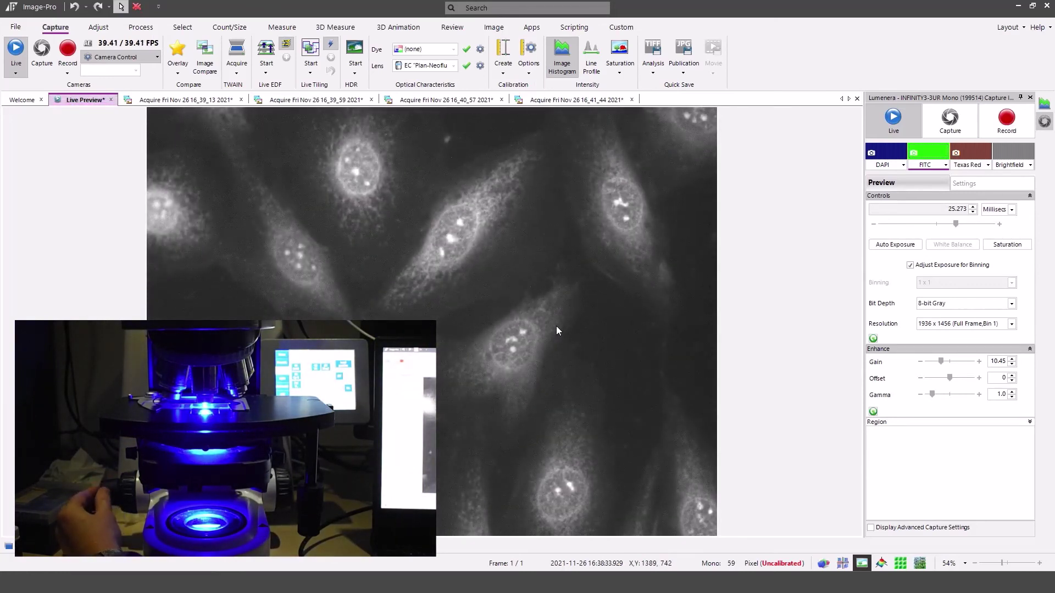
left_click(970, 155)
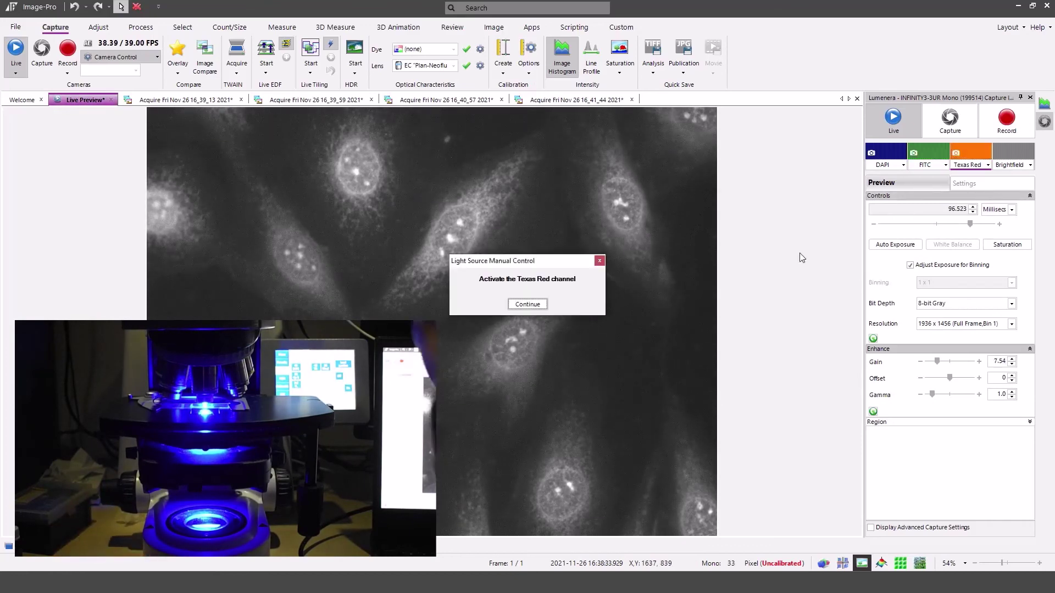
left_click(528, 303)
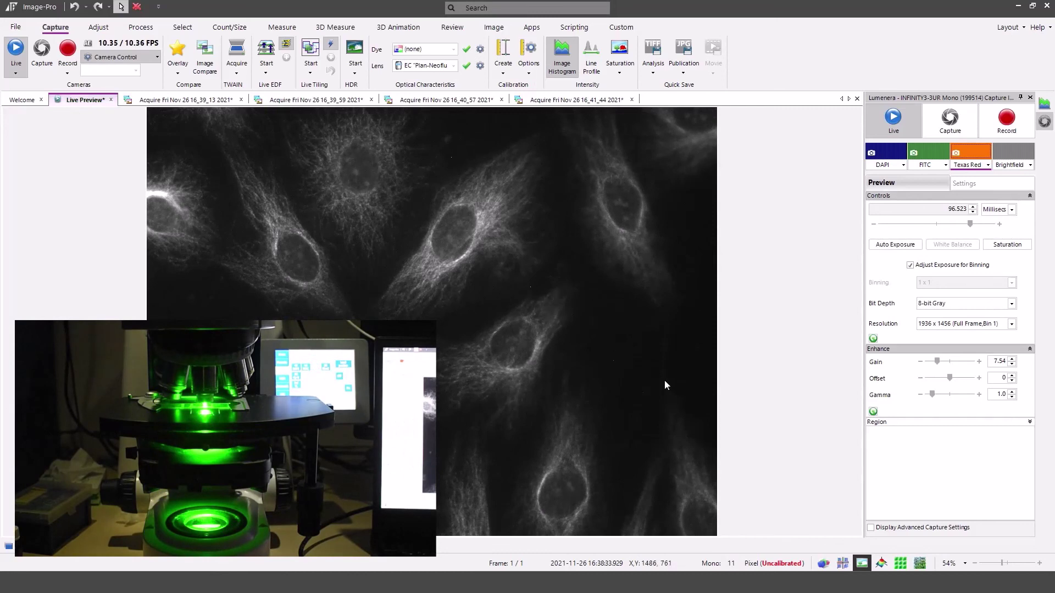
Step: Acquire the fifth field as a combined DAPI, FITC and Texas Red image, switching light sources per channel and deactivating Texas Red last
left_click(950, 117)
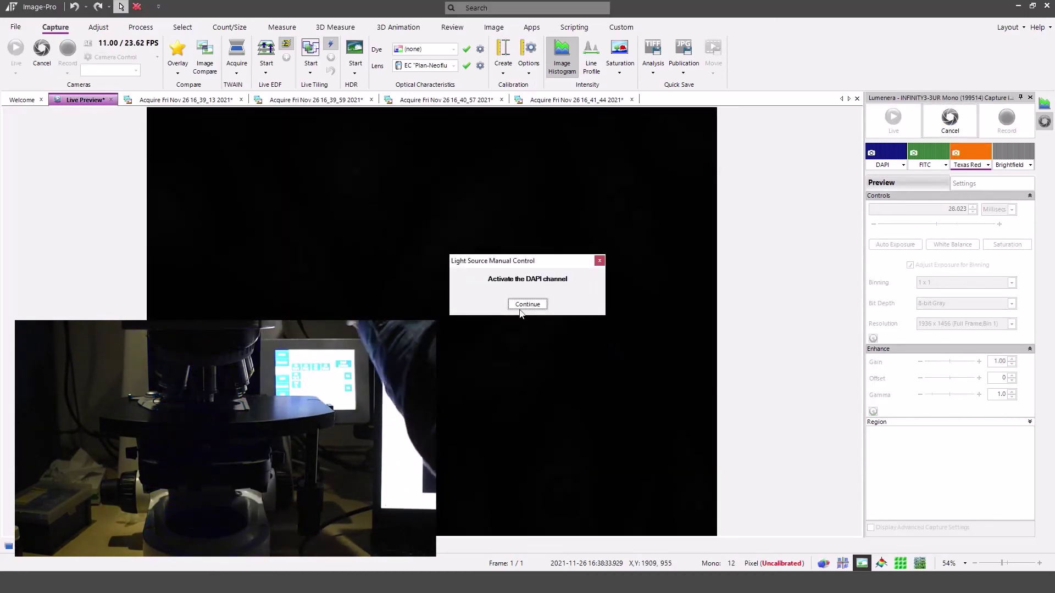
left_click(535, 304)
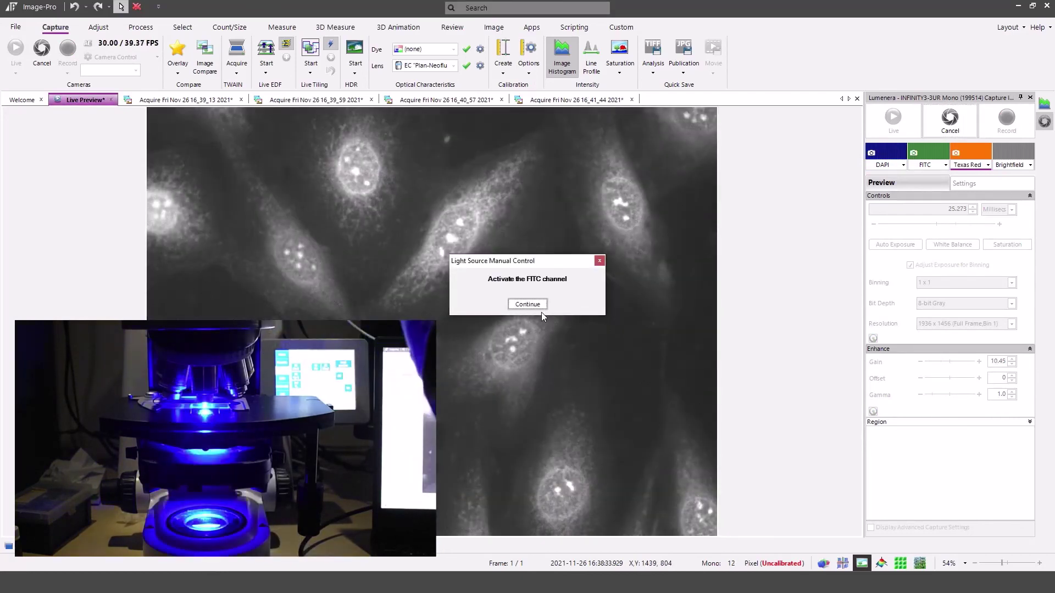
left_click(534, 304)
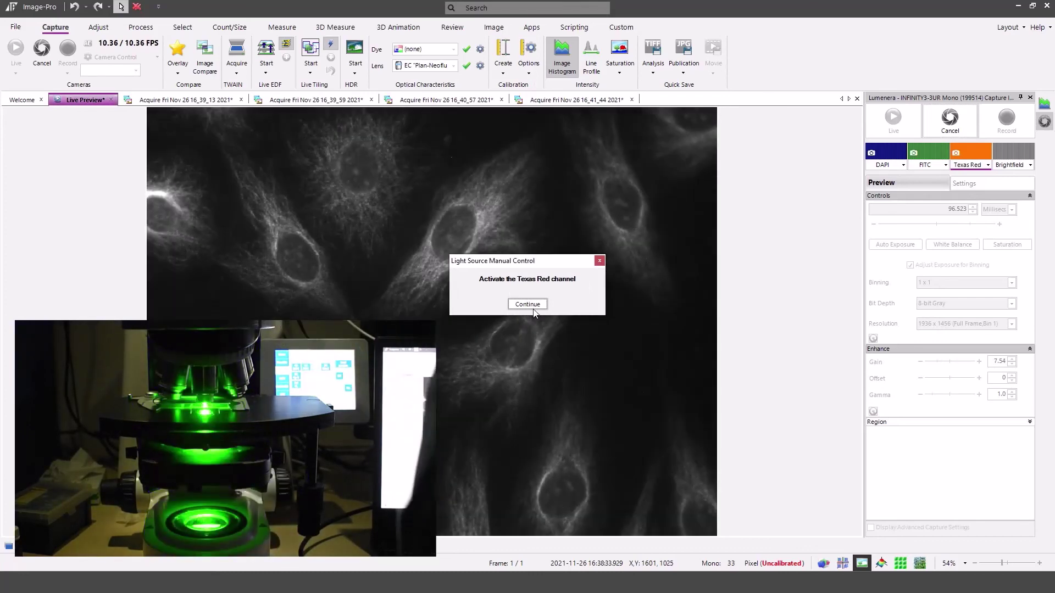
left_click(527, 304)
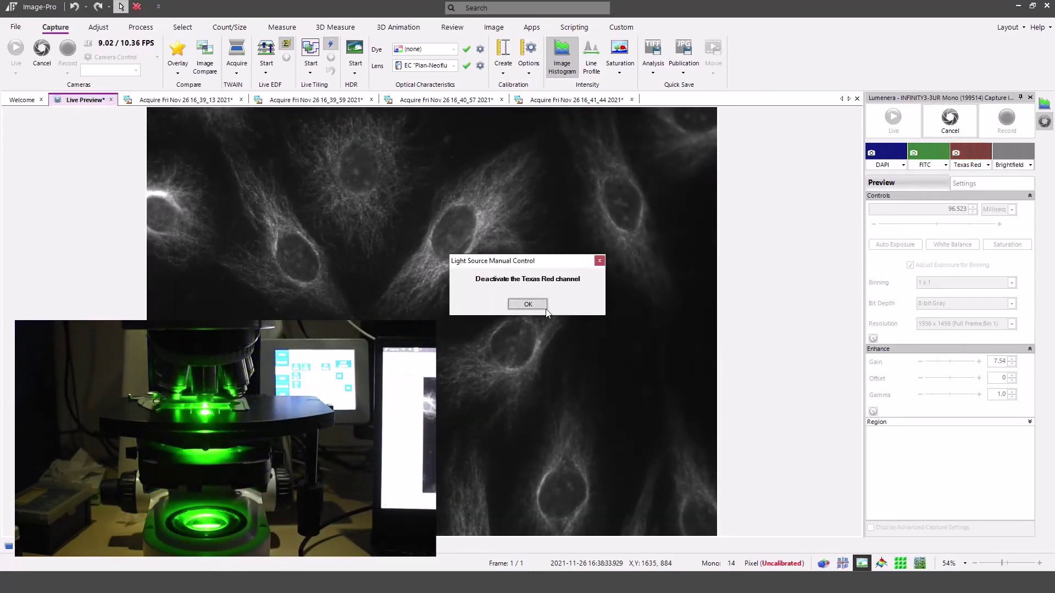
left_click(543, 309)
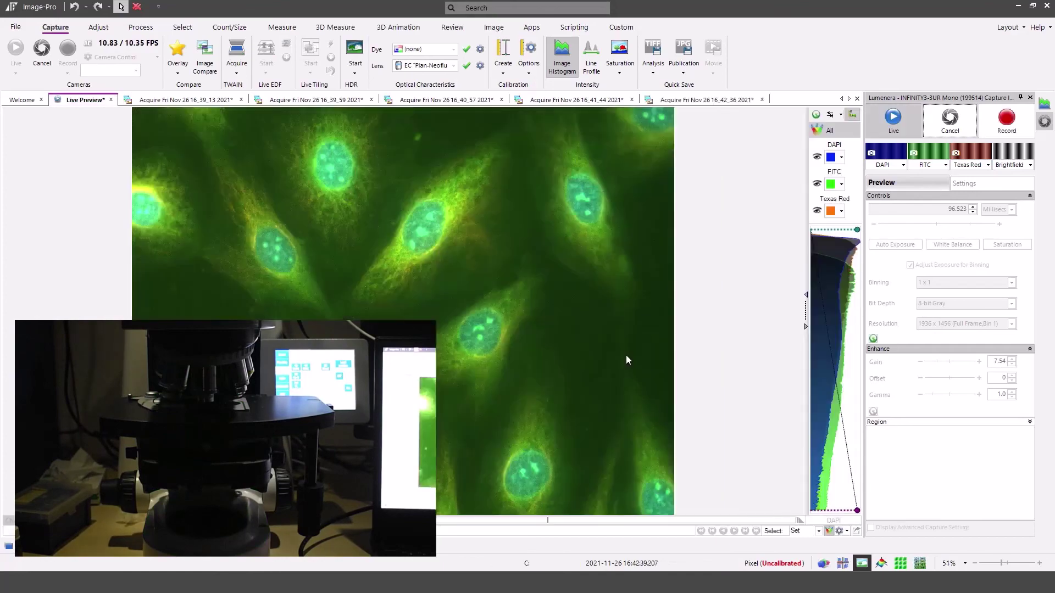